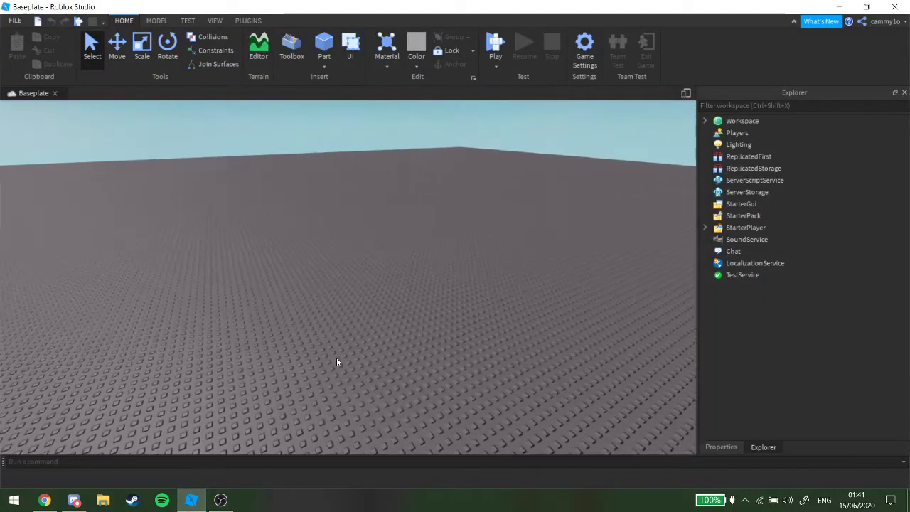
key("s")
right_click_drag(336, 357, 375, 327)
key("w")
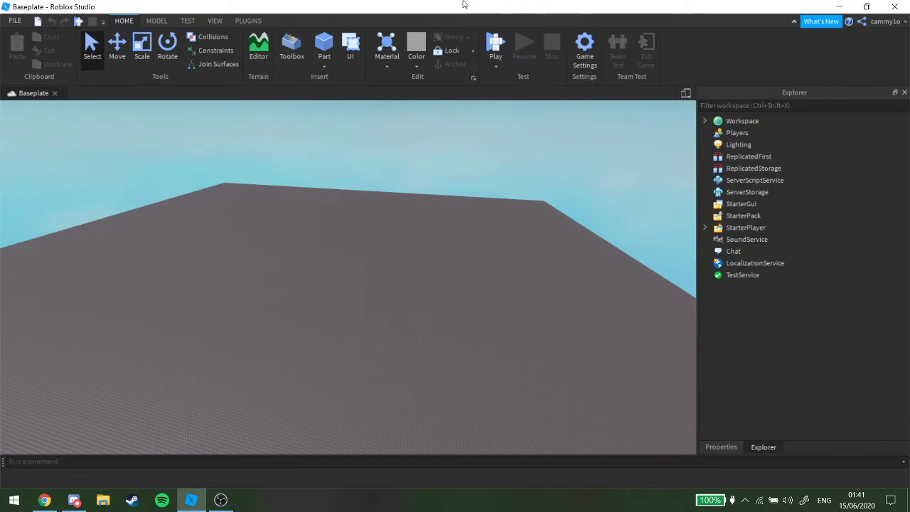
Insert the Teams service into the place.
left_click(158, 21)
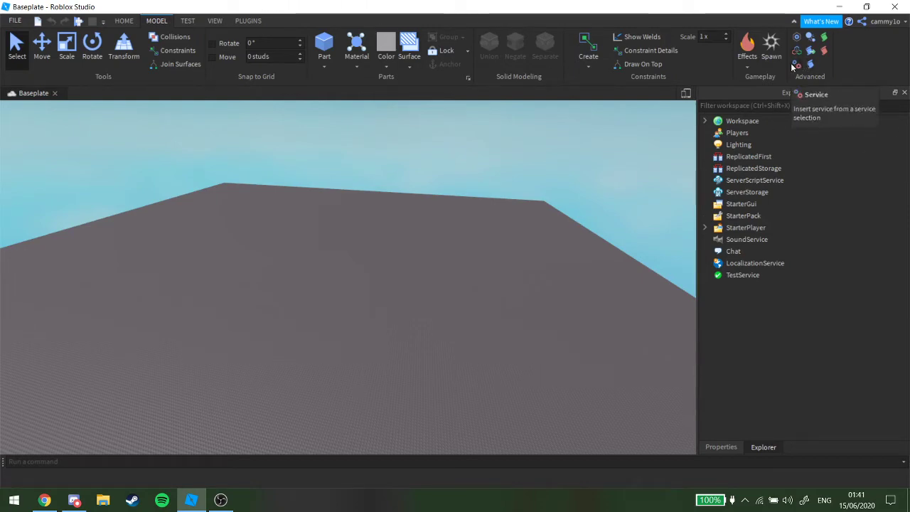
left_click(794, 65)
left_click(421, 196)
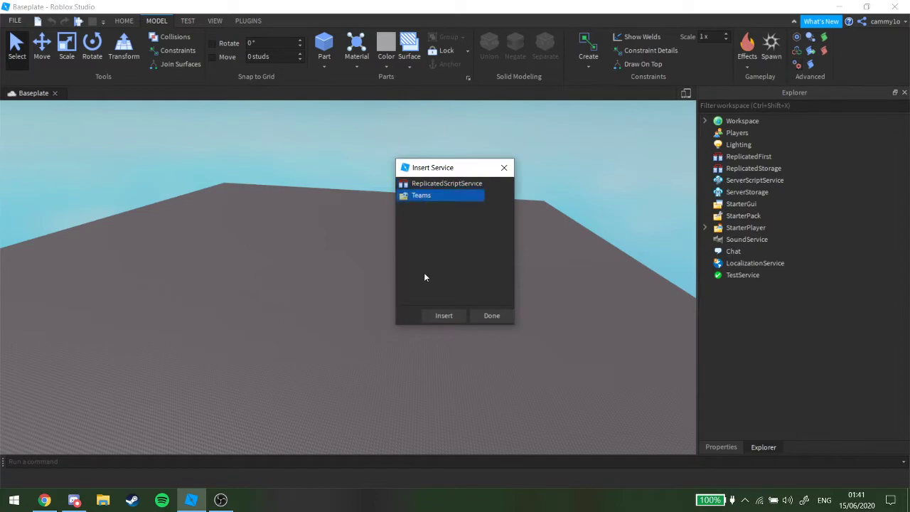
left_click(438, 317)
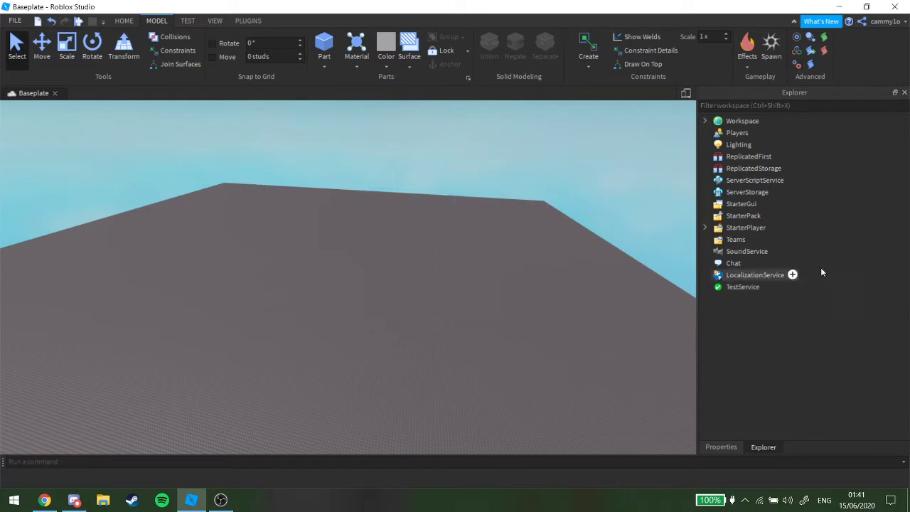
Add a Team object inside the Teams service.
left_click(736, 239)
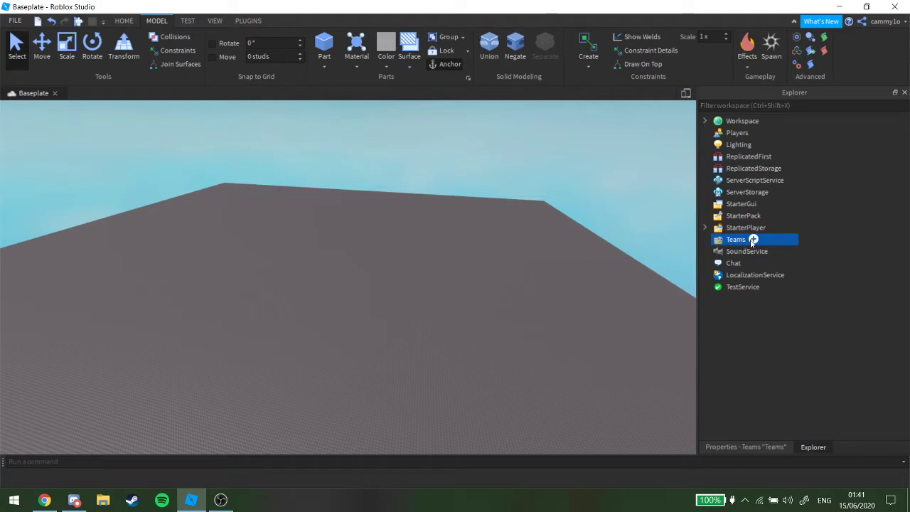
left_click(753, 240)
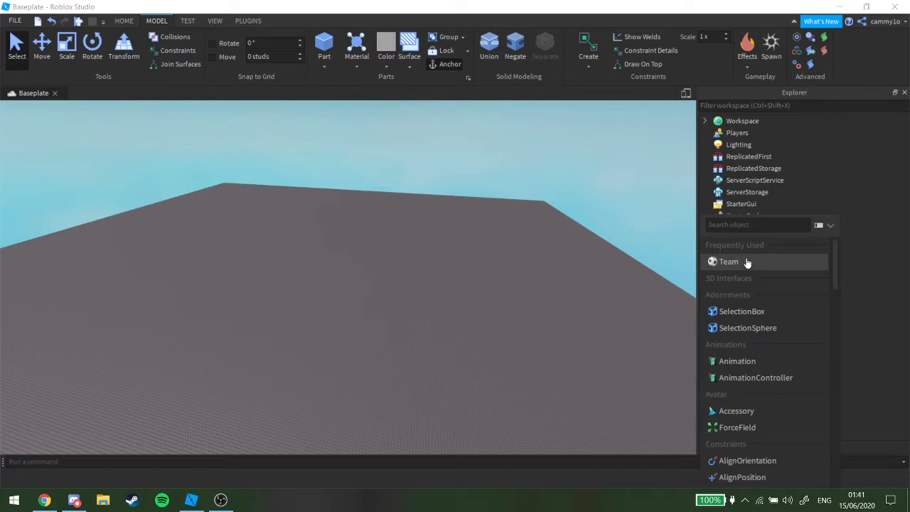
left_click(747, 262)
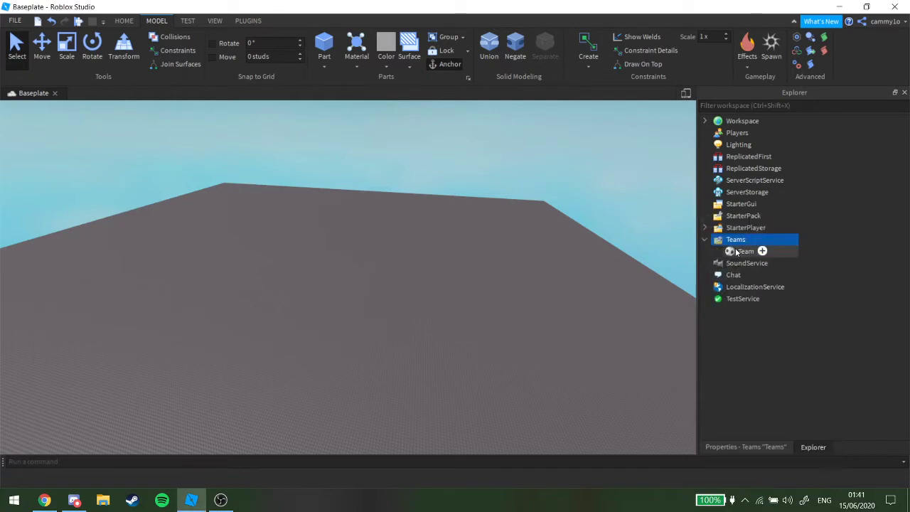
Duplicate the Team object and rename the copy Team2.
left_click(737, 252)
key("ctrl+d")
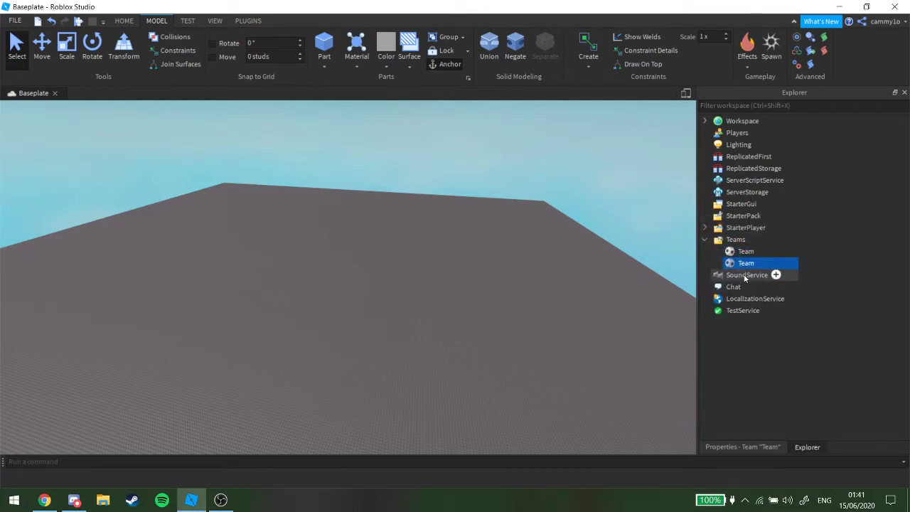
double_click(750, 263)
type("Team2")
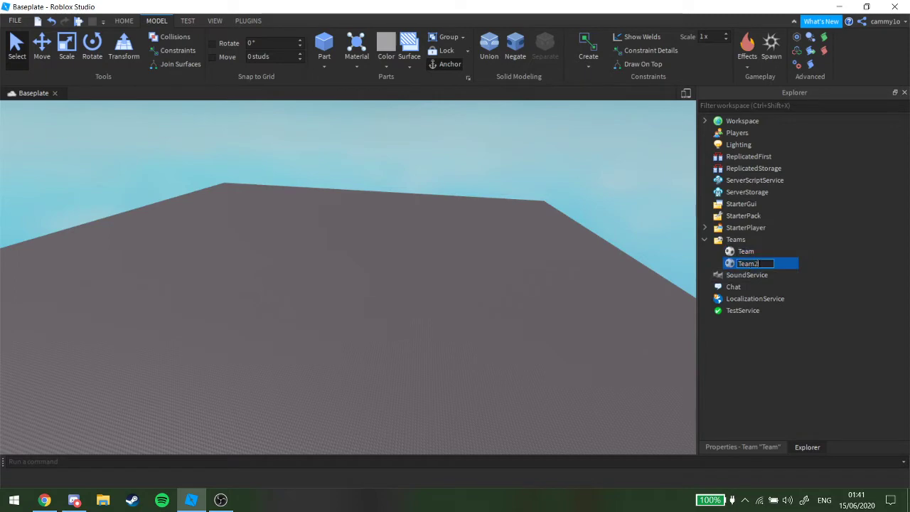
Set the TeamColor of the first team, Team, to Teal.
left_click(736, 252)
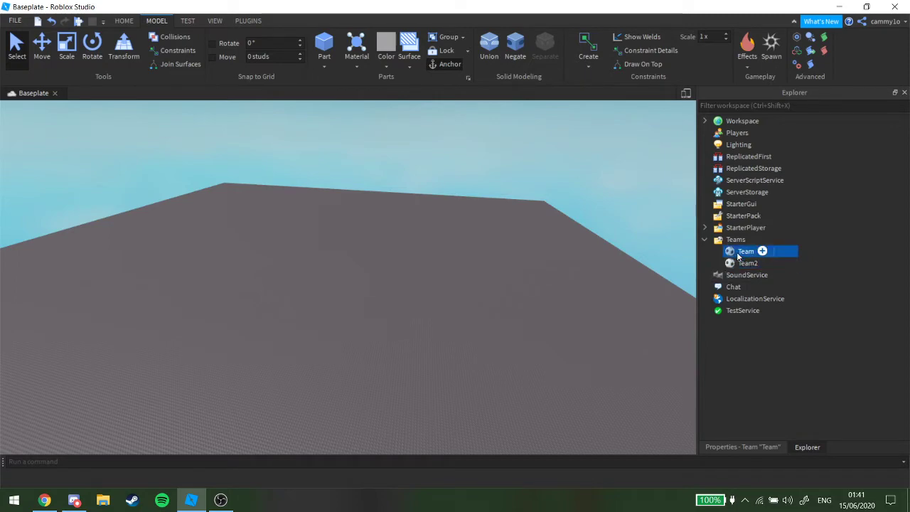
left_click(742, 446)
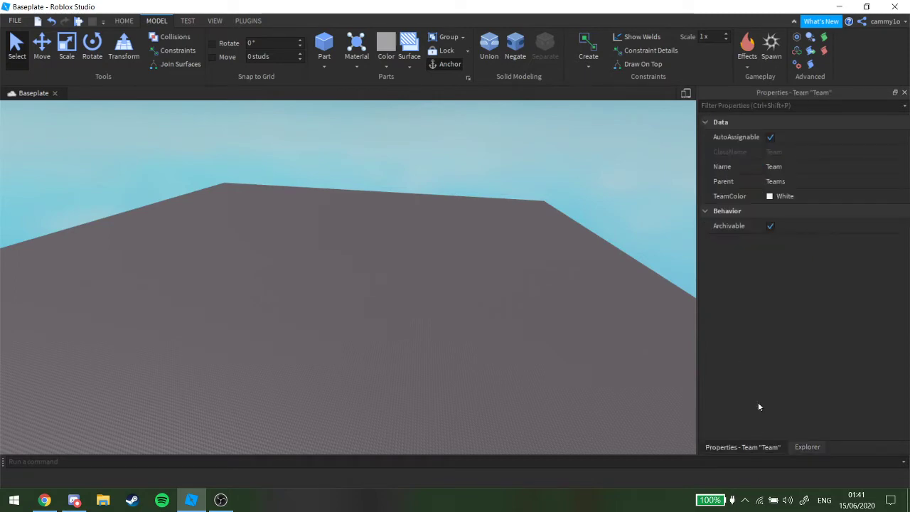
left_click(774, 195)
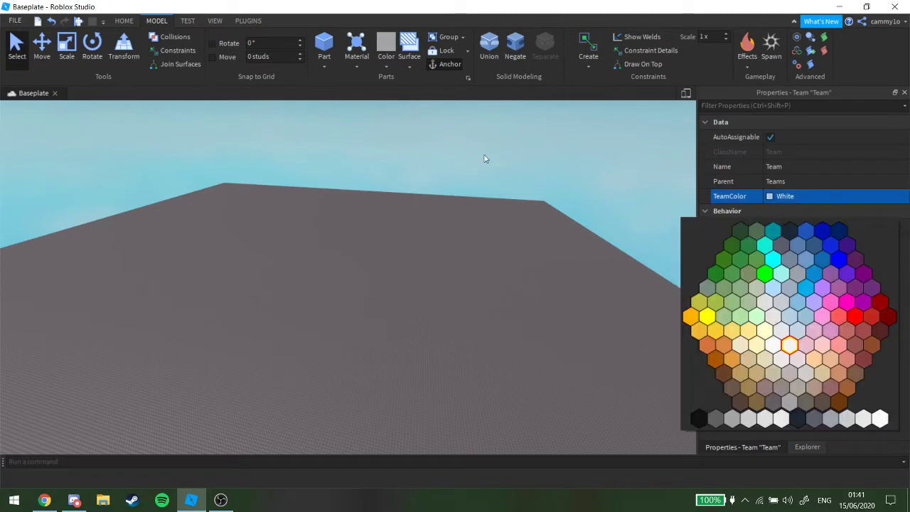
left_click(767, 247)
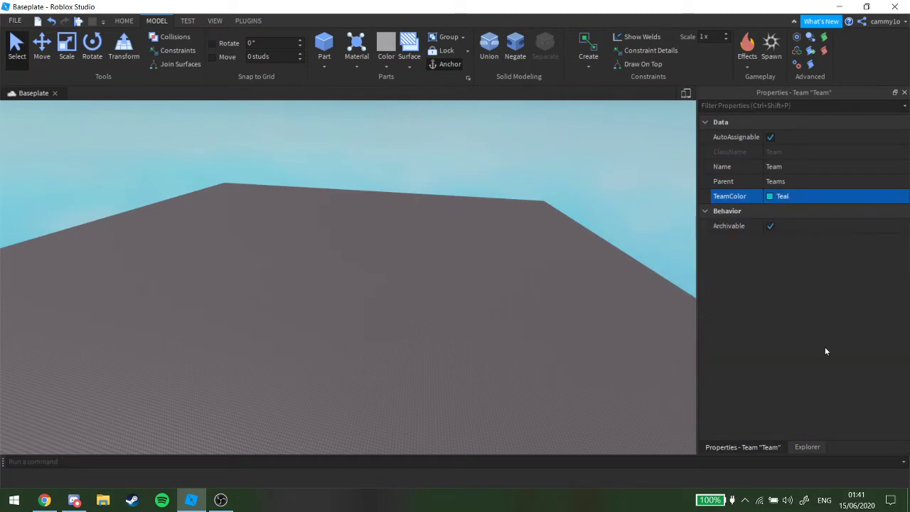
Set the TeamColor of Team2 to Really red.
left_click(809, 446)
left_click(753, 263)
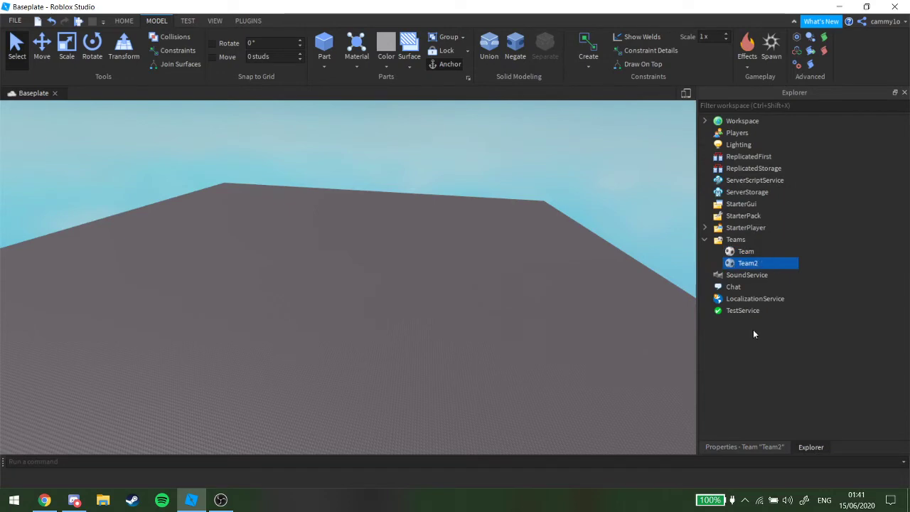
left_click(765, 445)
left_click(789, 196)
left_click(855, 319)
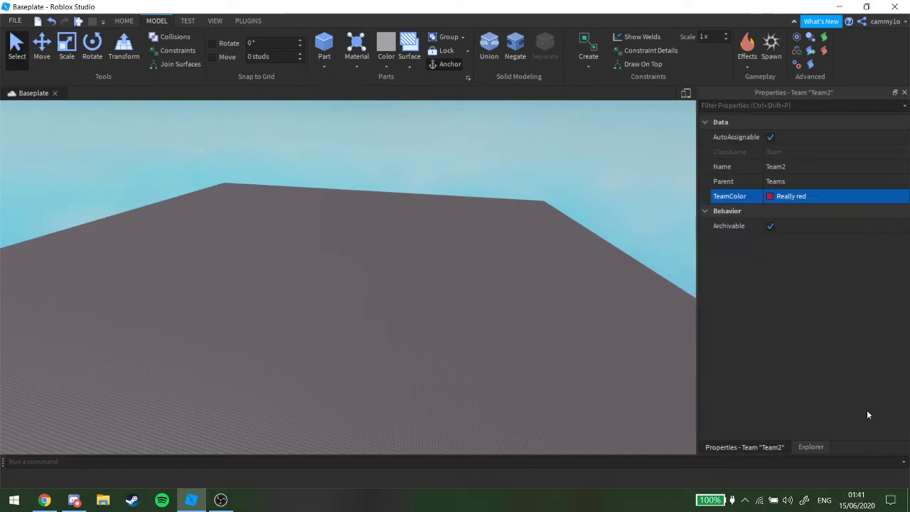
left_click(809, 447)
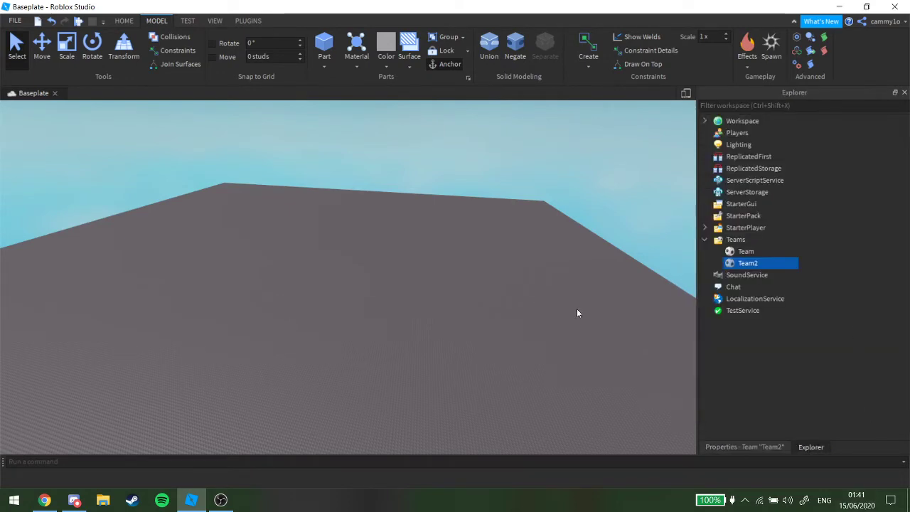
left_click(771, 446)
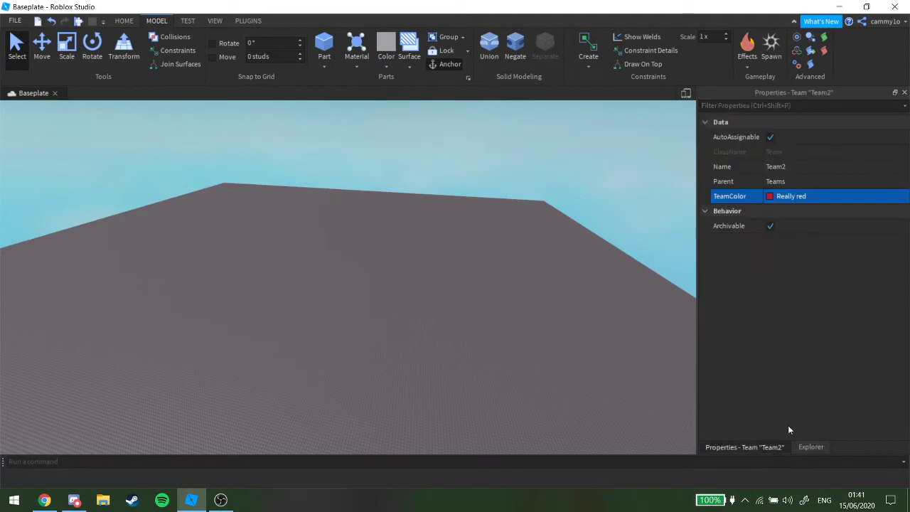
left_click(794, 447)
left_click(776, 446)
left_click(809, 447)
left_click(399, 287)
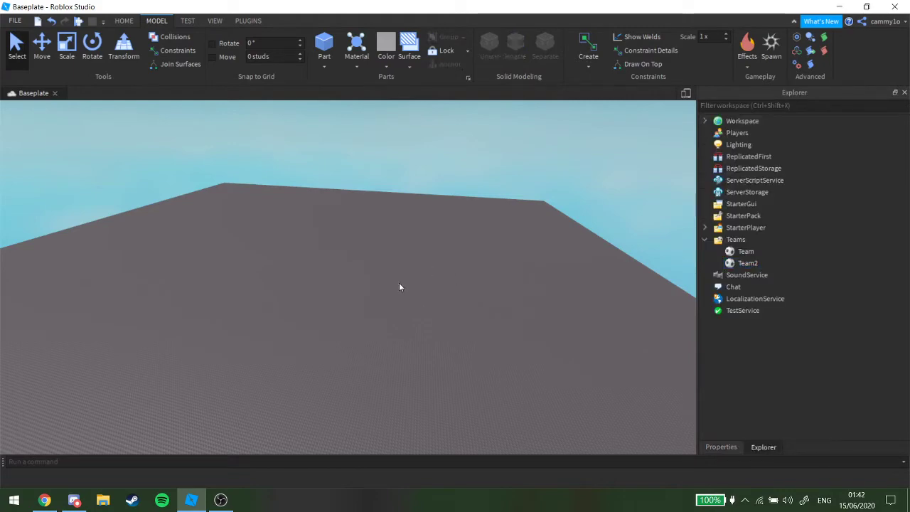
Insert a SpawnLocation object into the Workspace.
left_click(740, 121)
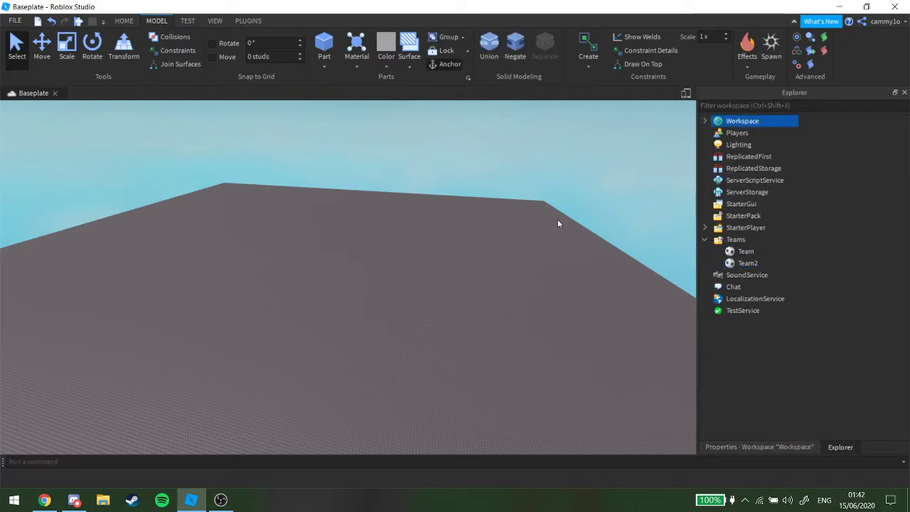
scroll(407, 306, "up", 1)
right_click(334, 239)
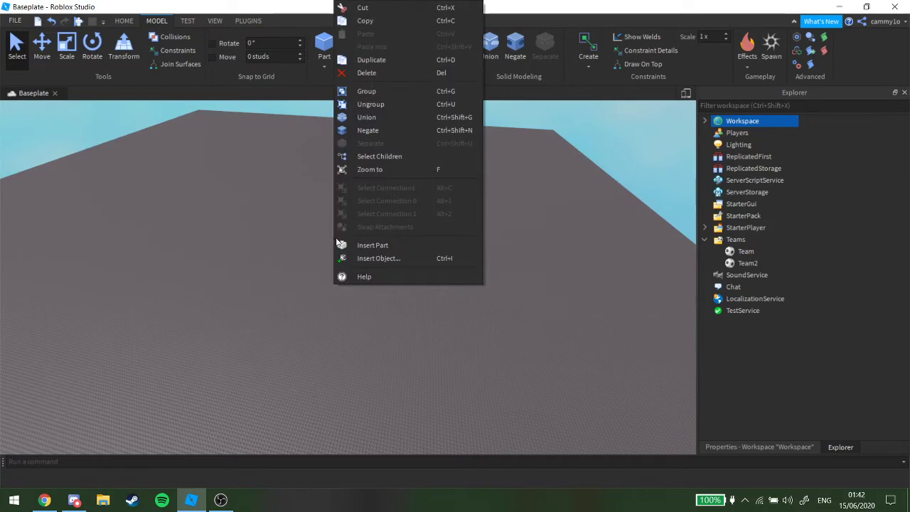
left_click(370, 259)
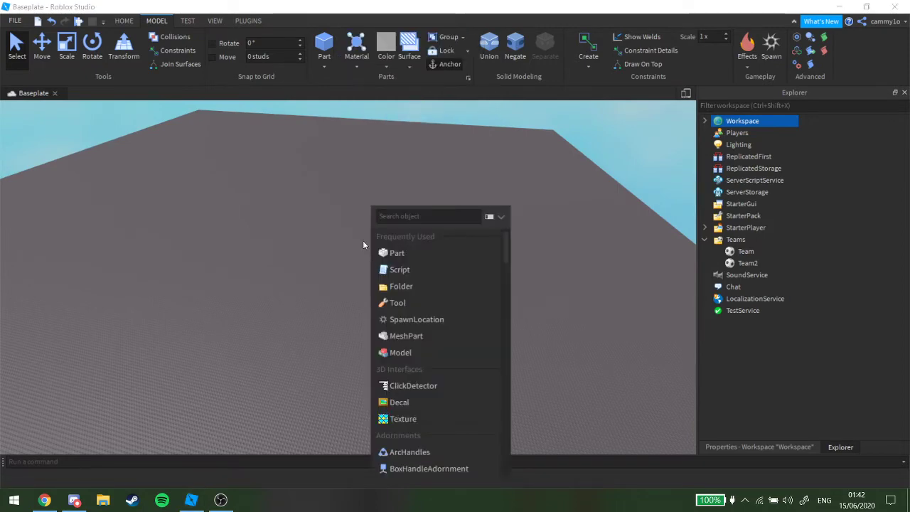
type("spawn")
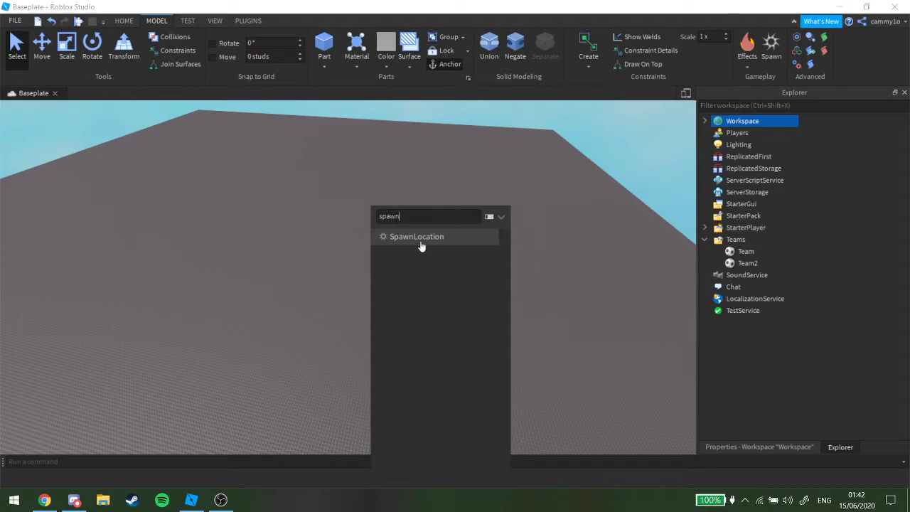
left_click(419, 239)
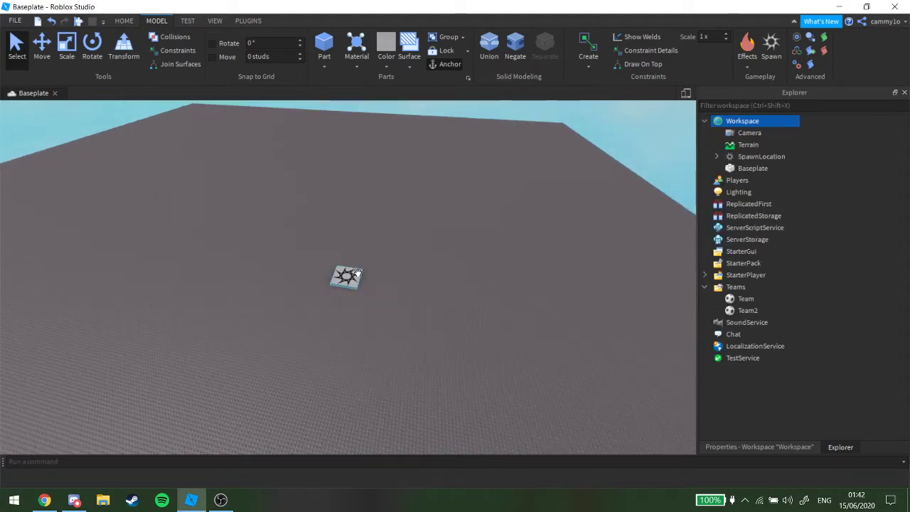
Duplicate the spawn pad and place the two pads apart on the baseplate.
left_click_drag(350, 276, 354, 202)
key("ctrl+d")
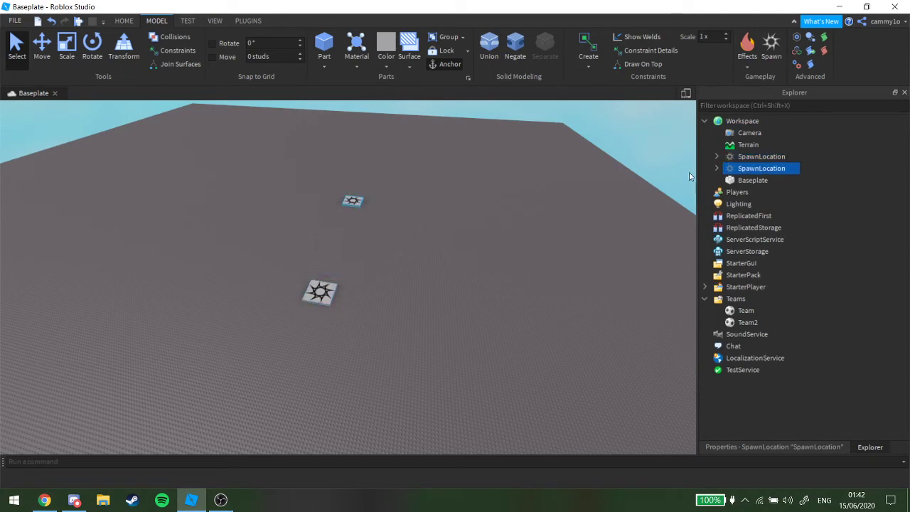
Rename the farther, duplicated spawn location Team1.
double_click(760, 169)
type("Team")
key("Return")
left_click(742, 179)
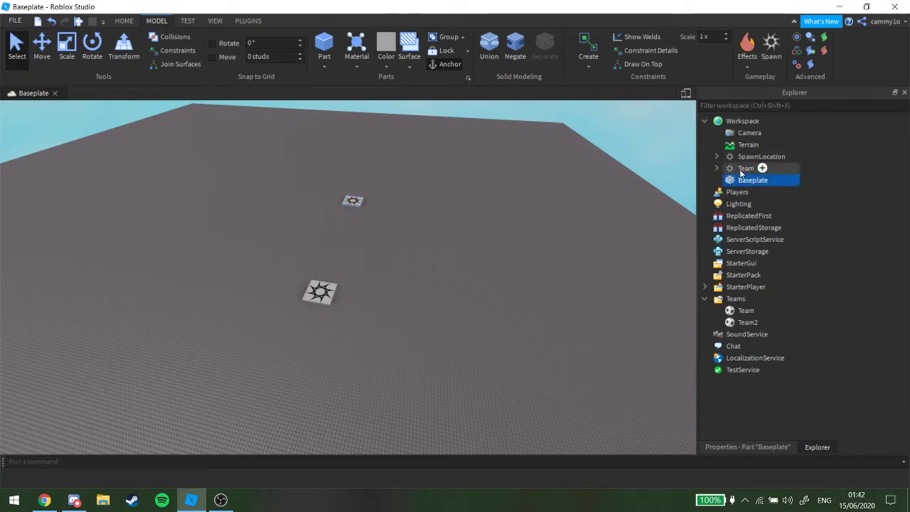
left_click(743, 171)
double_click(752, 171)
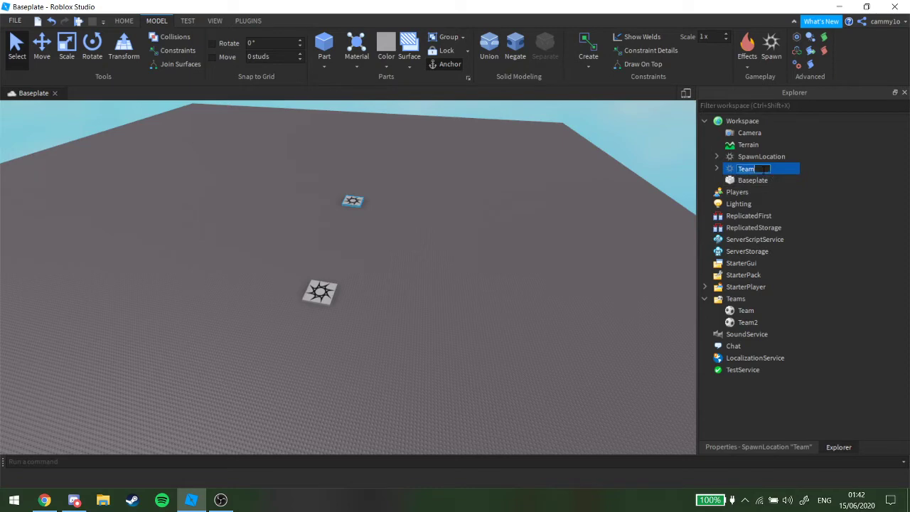
key("Return")
Rename the nearer, original spawn location Team2.
left_click(756, 157)
double_click(755, 157)
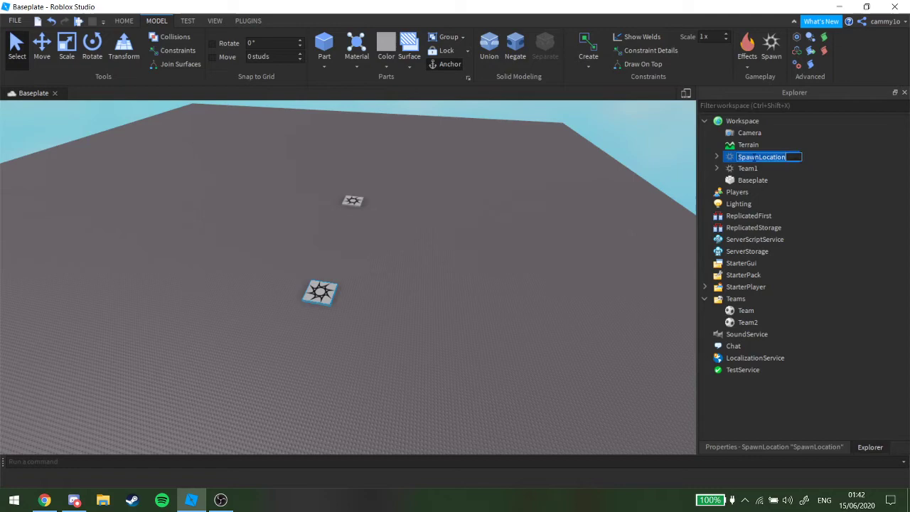
type("T")
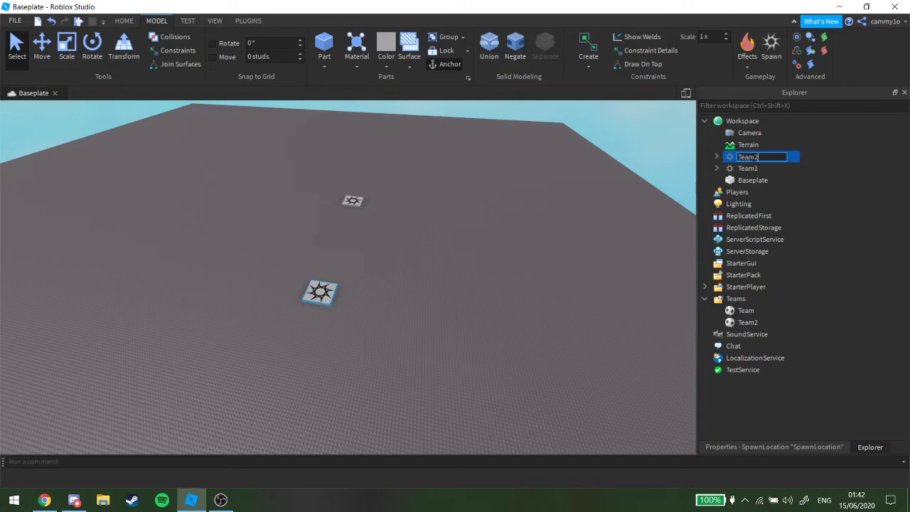
type("eam2")
key("Return")
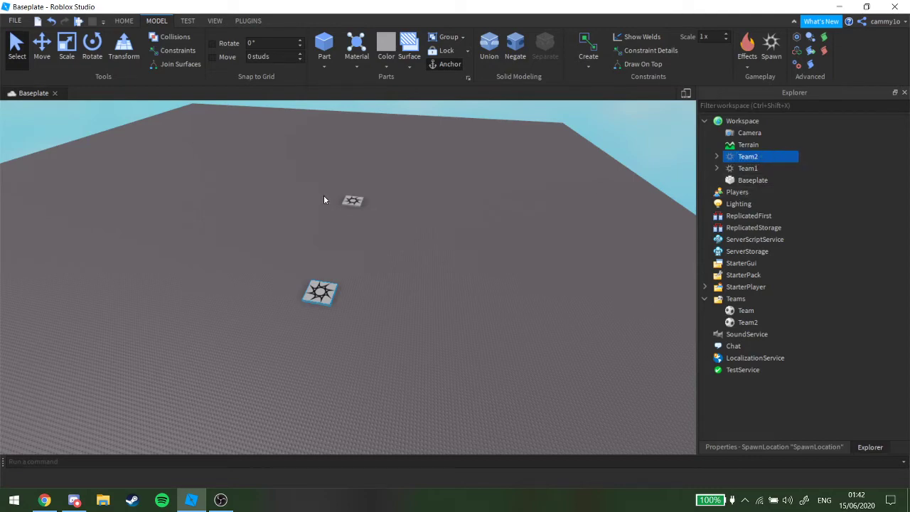
Set the BrickColor of the farther Team1 spawn location to Teal.
scroll(356, 254, "up", 3)
right_click_drag(355, 254, 320, 247)
scroll(355, 253, "up", 2)
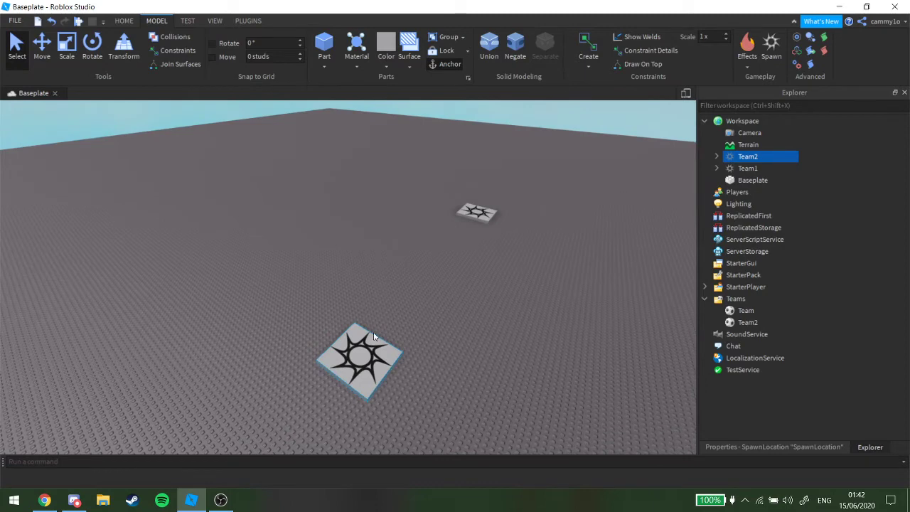
left_click(364, 352)
left_click(356, 359)
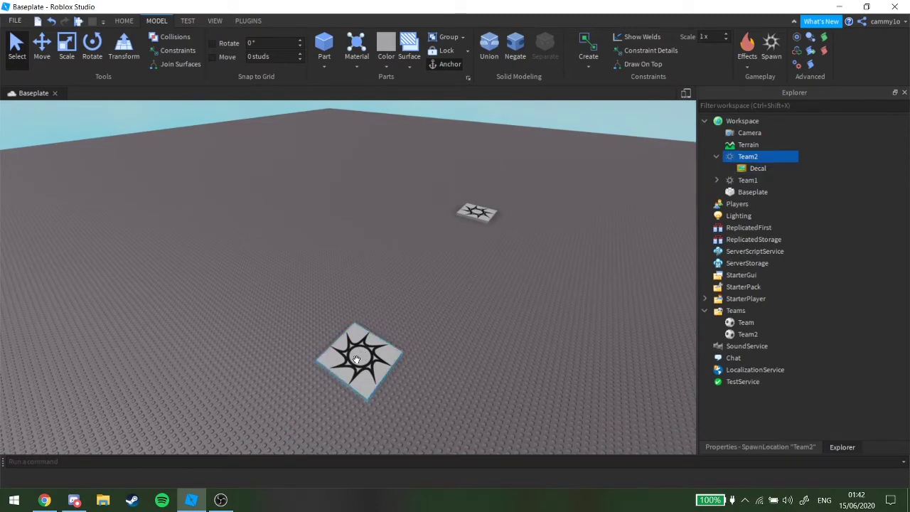
left_click(469, 227)
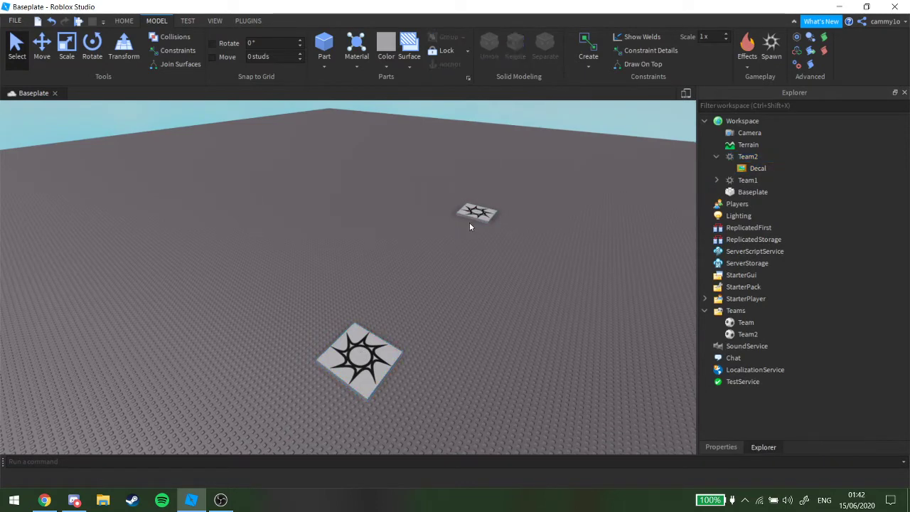
left_click(471, 213)
key("f")
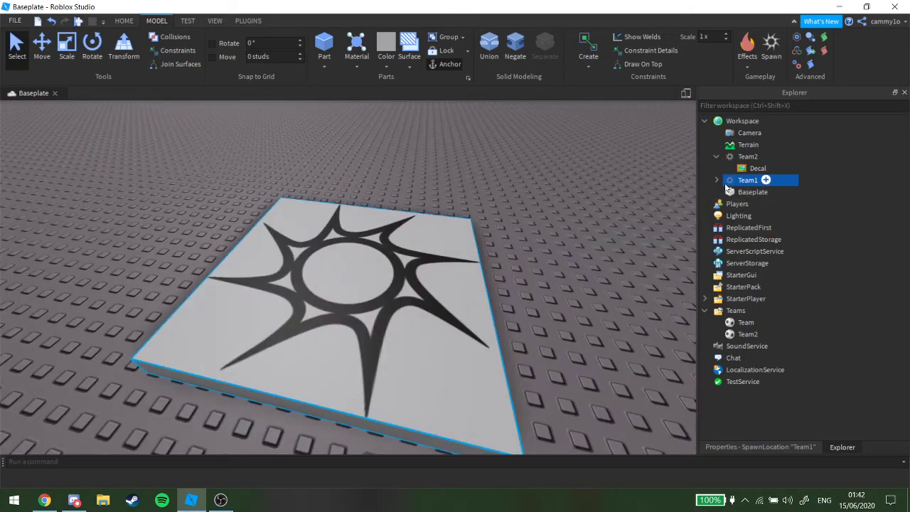
left_click(717, 180)
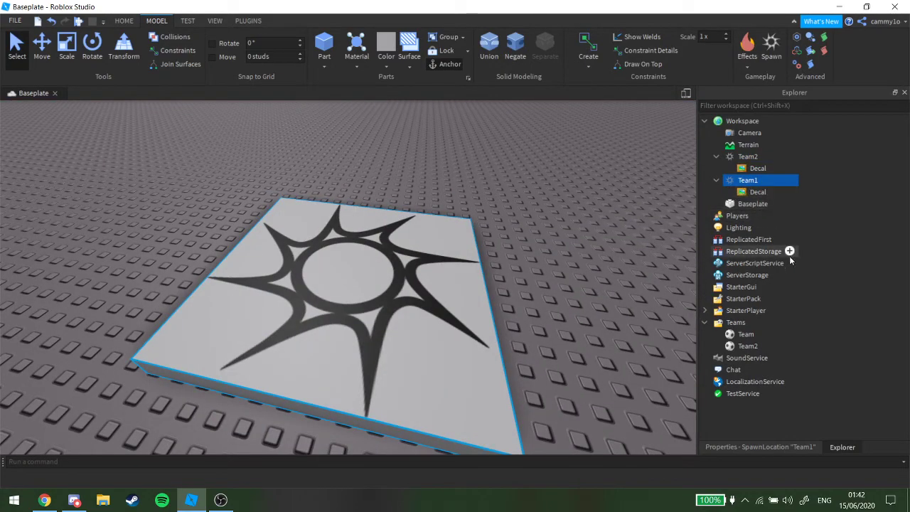
left_click(785, 446)
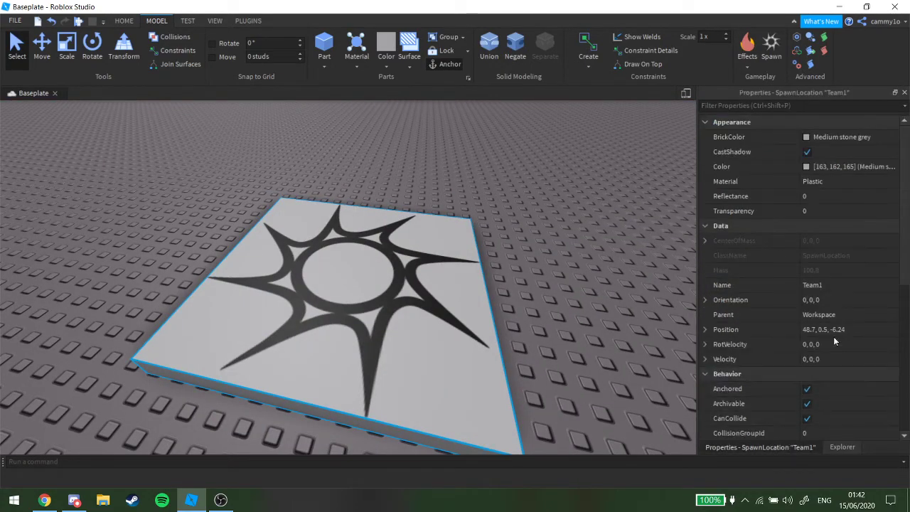
left_click(810, 137)
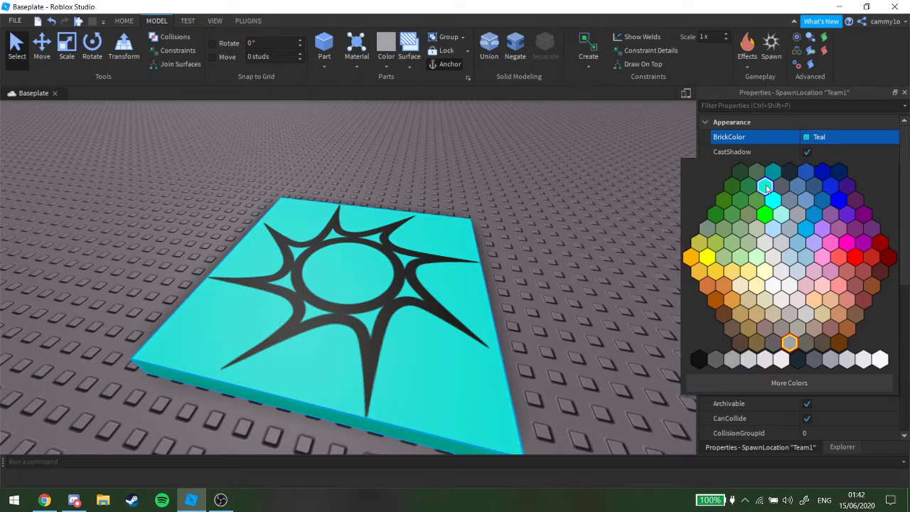
left_click(766, 187)
Configure the Team1 spawn location's team settings with AllowTeamChangeOnTouch on, Neutral off and TeamColor Teal.
scroll(828, 420, "down", 5)
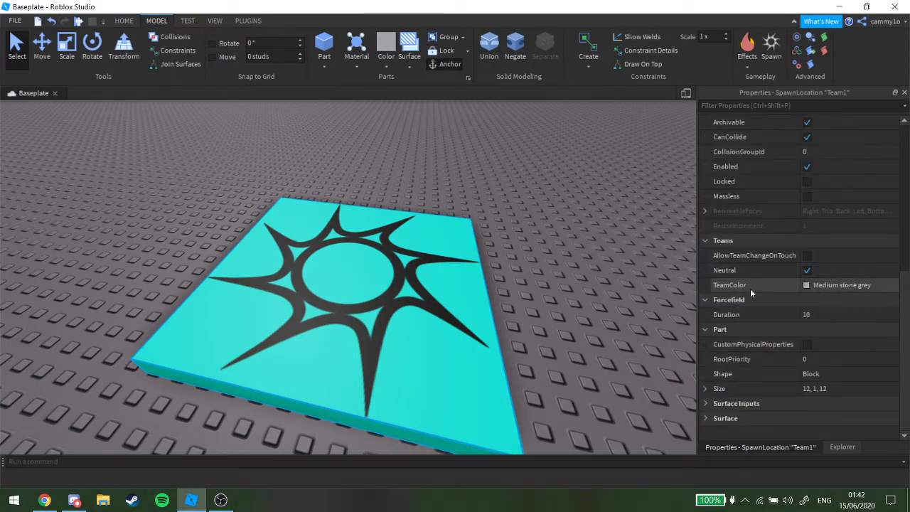
left_click(706, 241)
left_click(702, 285)
scroll(800, 295, "down", 2)
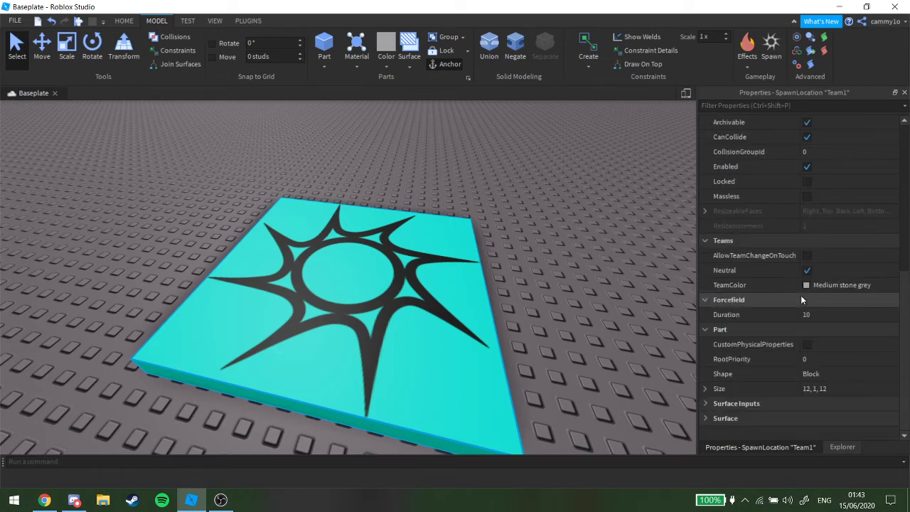
left_click(808, 257)
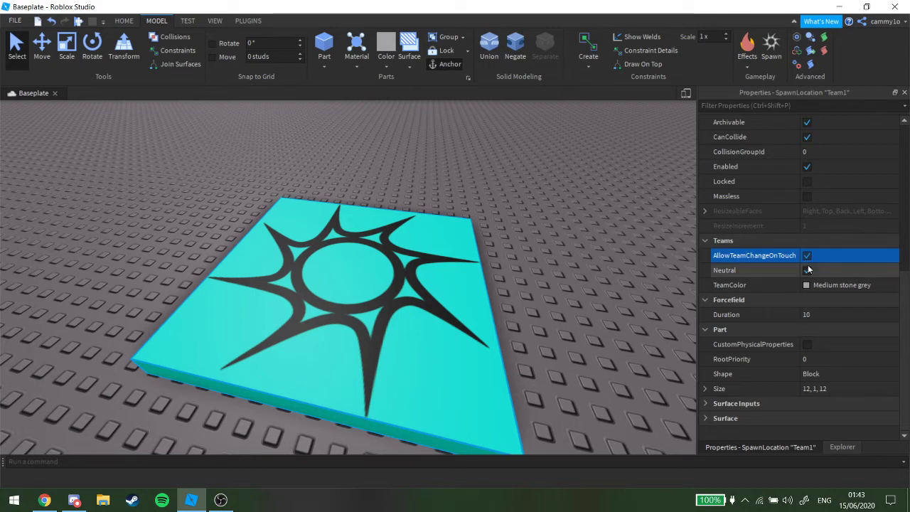
left_click(808, 273)
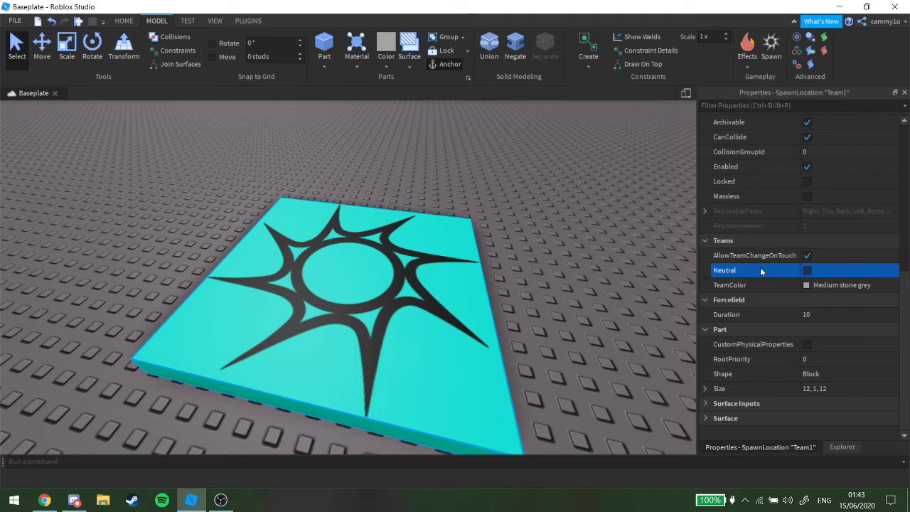
left_click(815, 287)
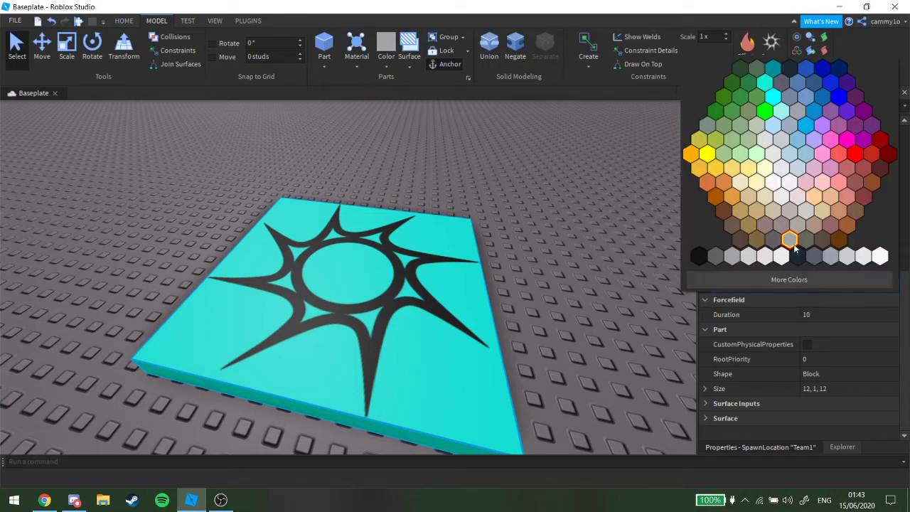
left_click(765, 81)
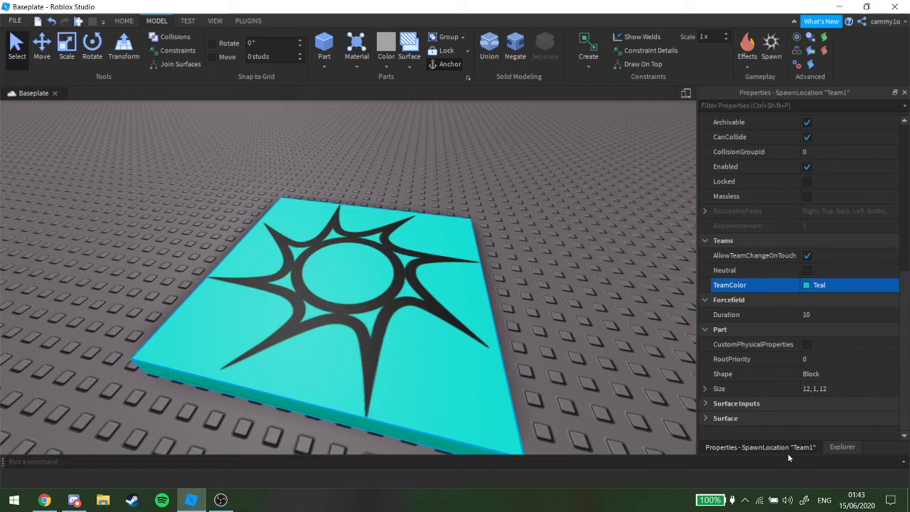
Compare the TeamColor of the first Team object with the TeamColor of the Team1 spawn location.
left_click(853, 448)
left_click(746, 347)
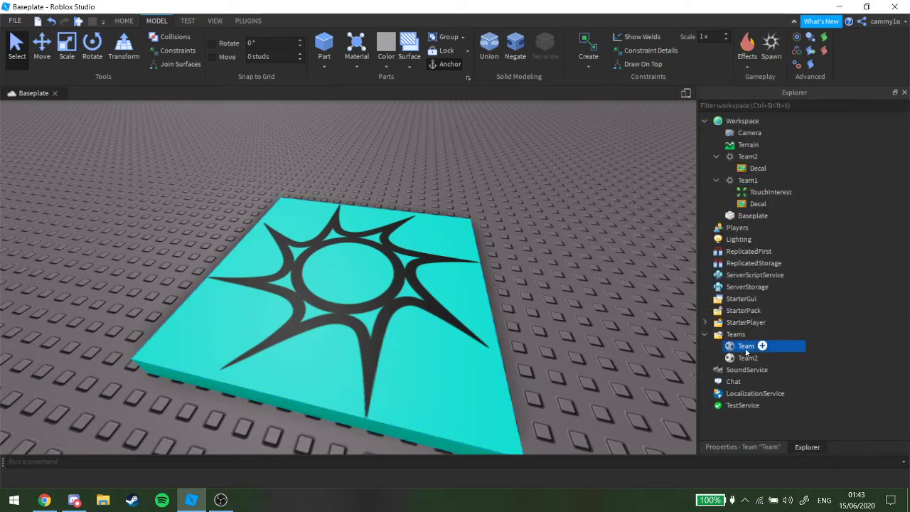
left_click(742, 447)
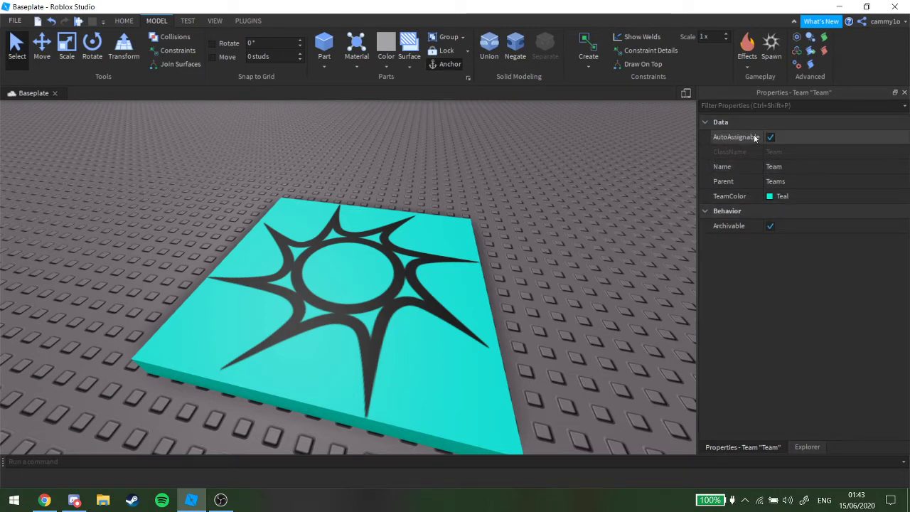
left_click(810, 447)
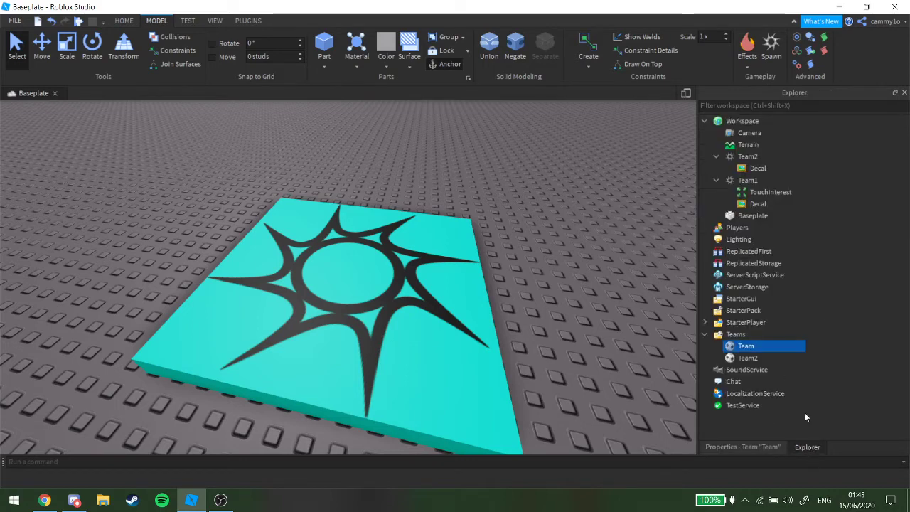
left_click(754, 447)
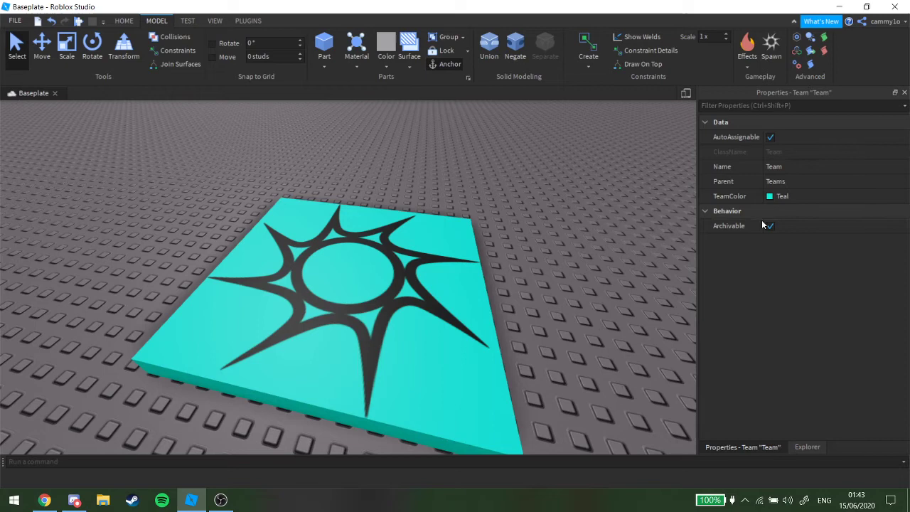
left_click(814, 448)
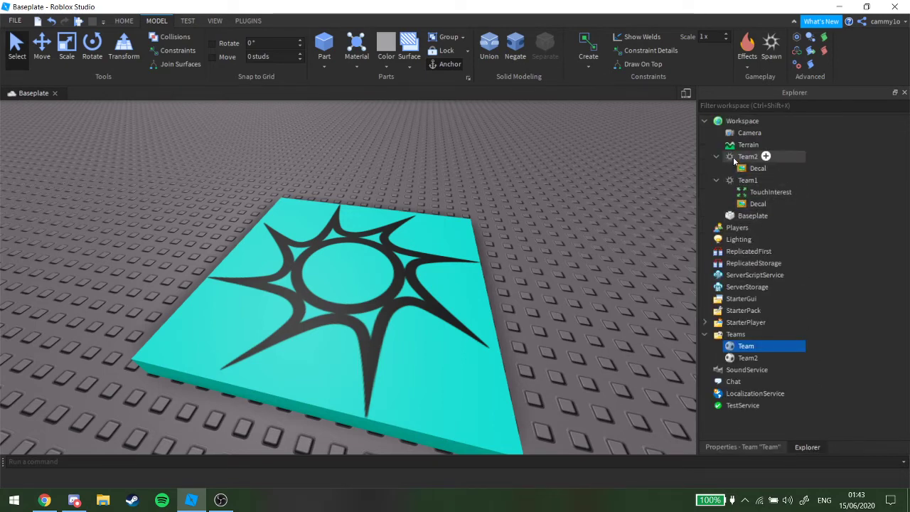
left_click(747, 180)
left_click(794, 447)
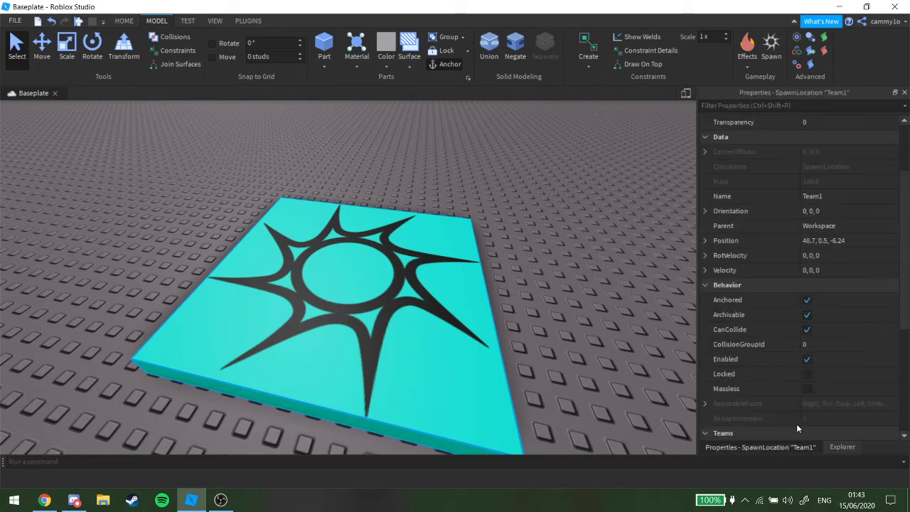
scroll(796, 423, "down", 5)
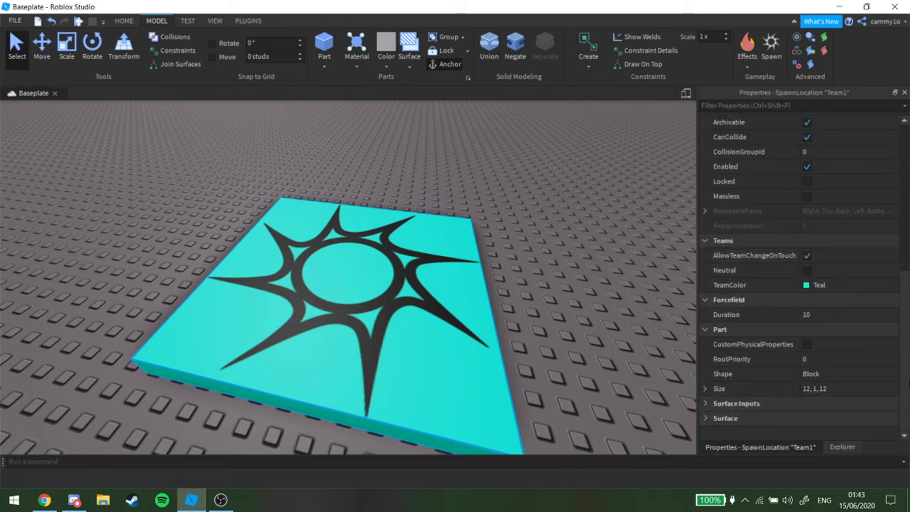
scroll(782, 379, "up", 5)
left_click(850, 448)
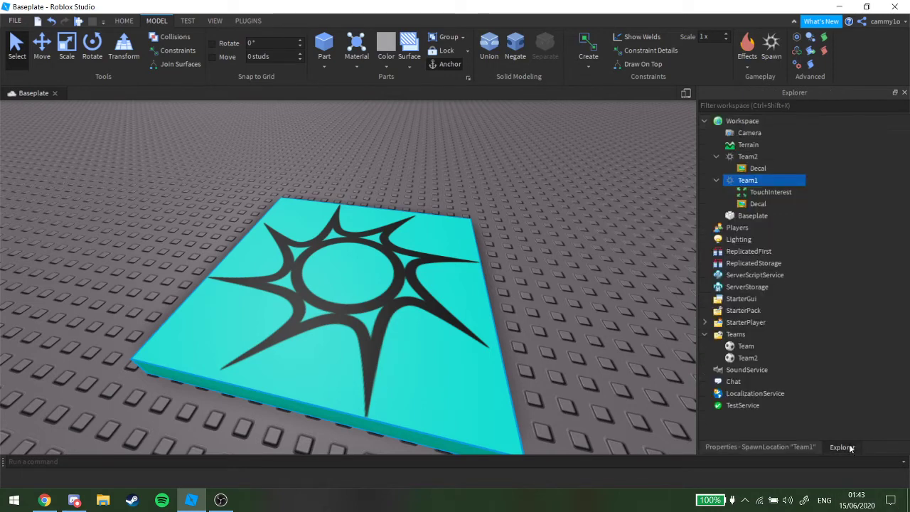
Set the BrickColor of the Team2 spawn location to Really red.
left_click(759, 155)
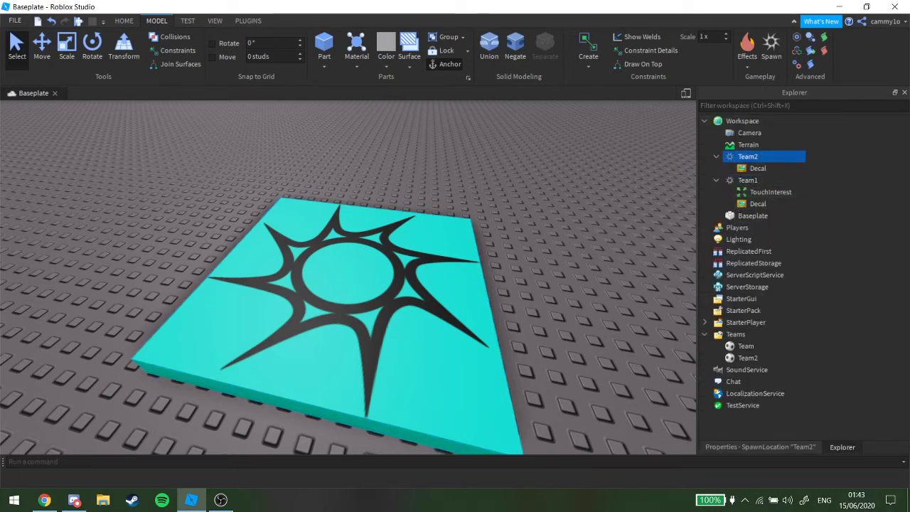
left_click(755, 445)
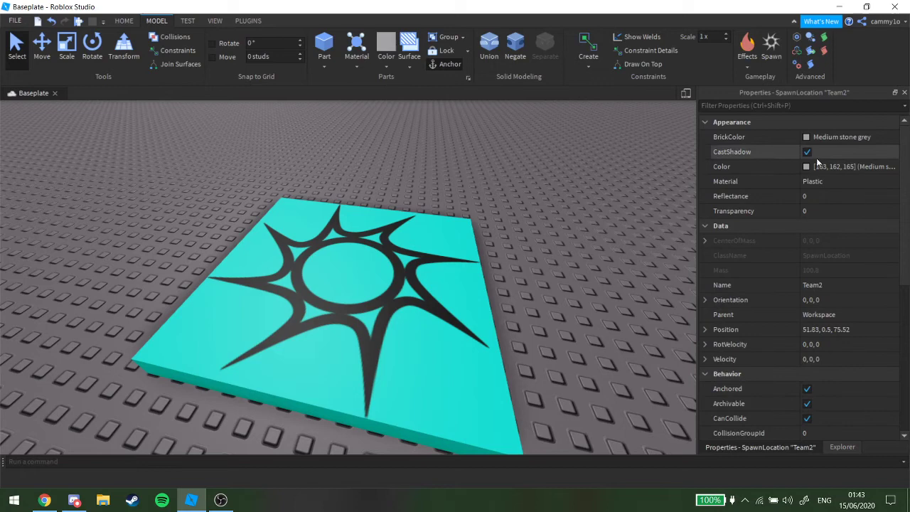
left_click(828, 137)
left_click(844, 260)
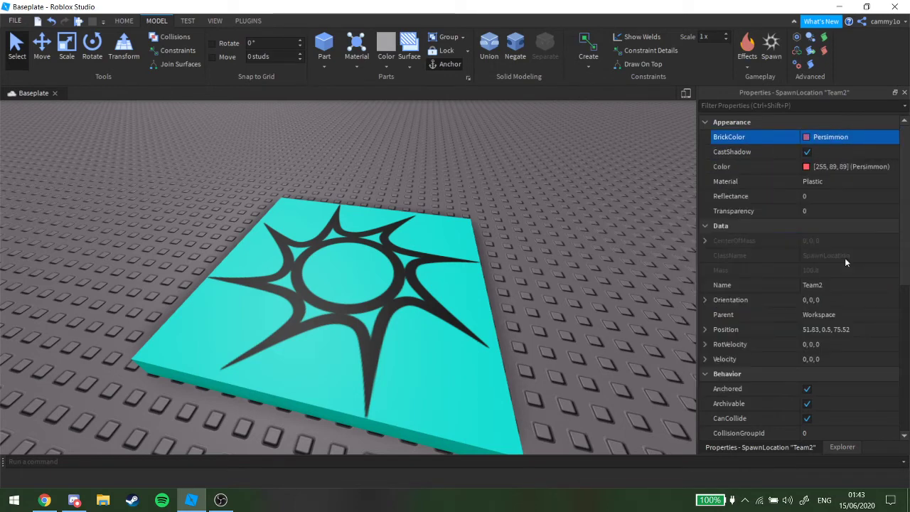
left_click(804, 138)
left_click(856, 260)
Configure the Team2 spawn location's team settings with TeamColor Really red, AllowTeamChangeOnTouch on and Neutral off.
scroll(819, 199, "down", 6)
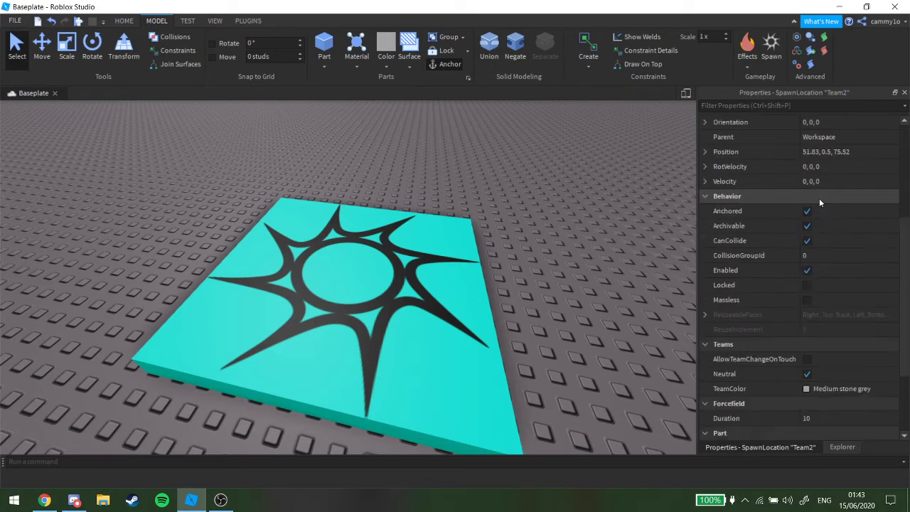
left_click(817, 285)
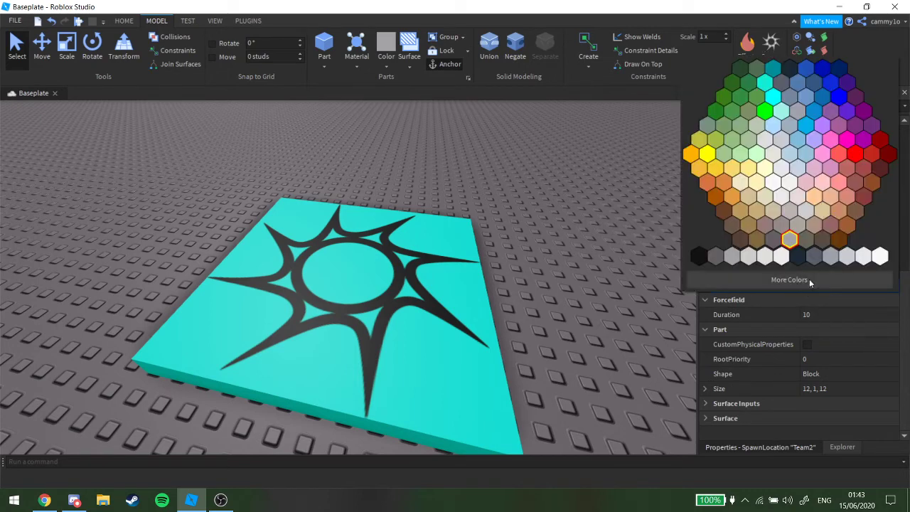
left_click(854, 153)
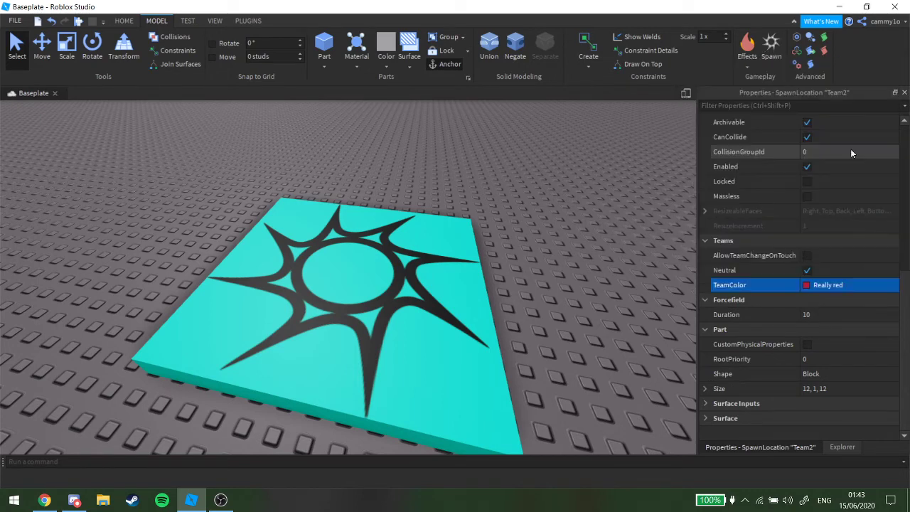
left_click(807, 255)
left_click(808, 271)
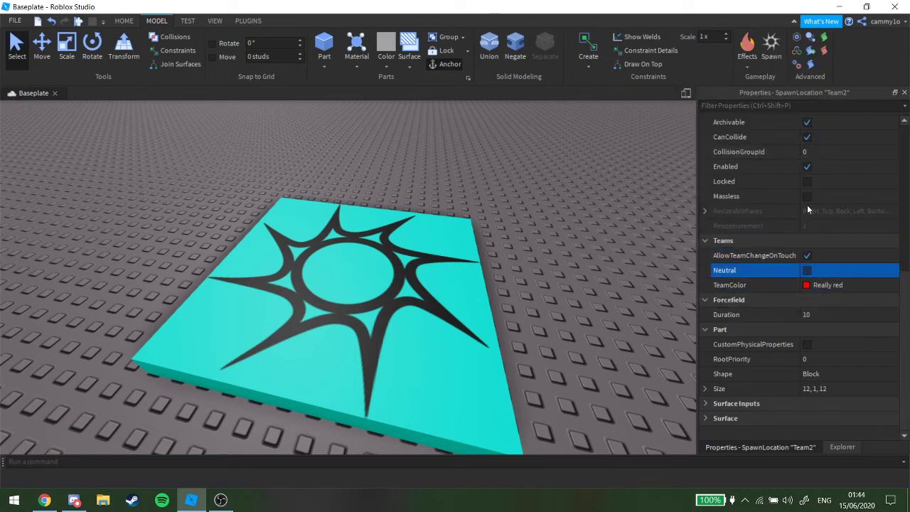
Select both spawn locations together and switch AllowTeamChangeOnTouch off and back on.
left_click(834, 449)
right_click_drag(568, 267, 542, 226)
scroll(542, 226, "down", 5)
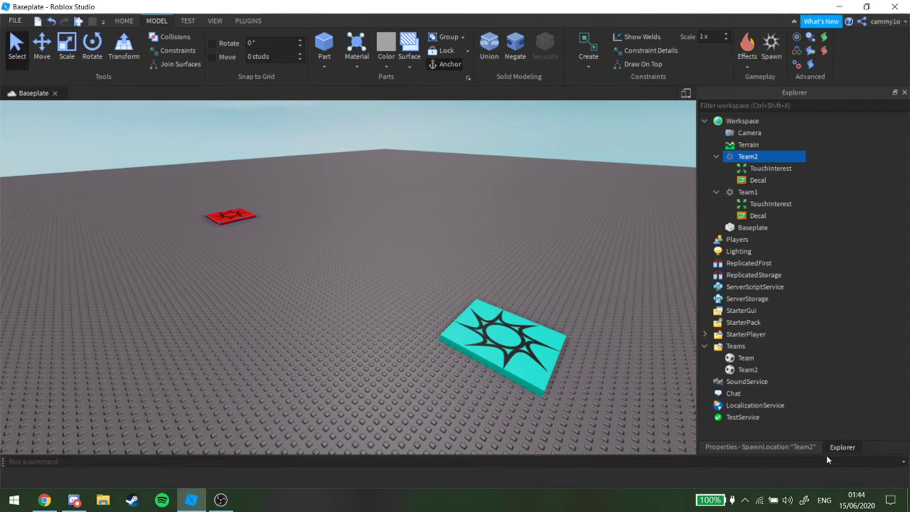
left_click(757, 192, "ctrl")
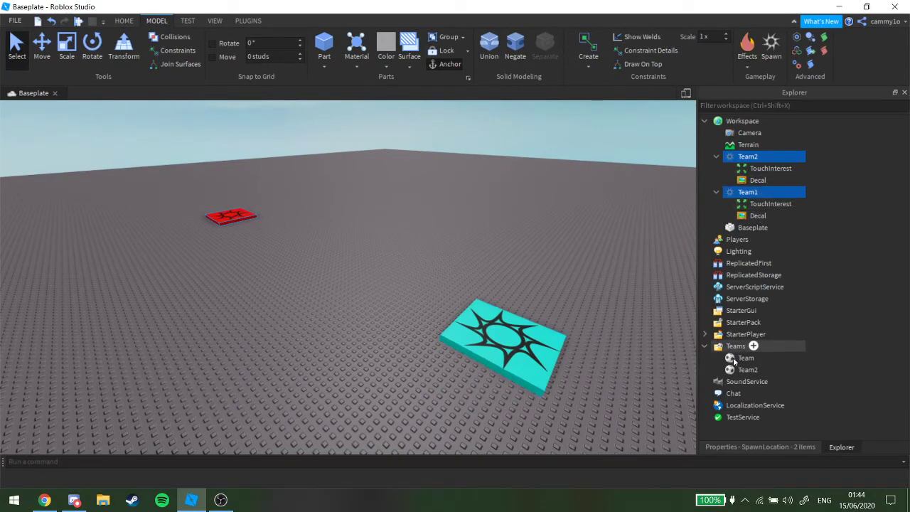
left_click(777, 441)
left_click(809, 274)
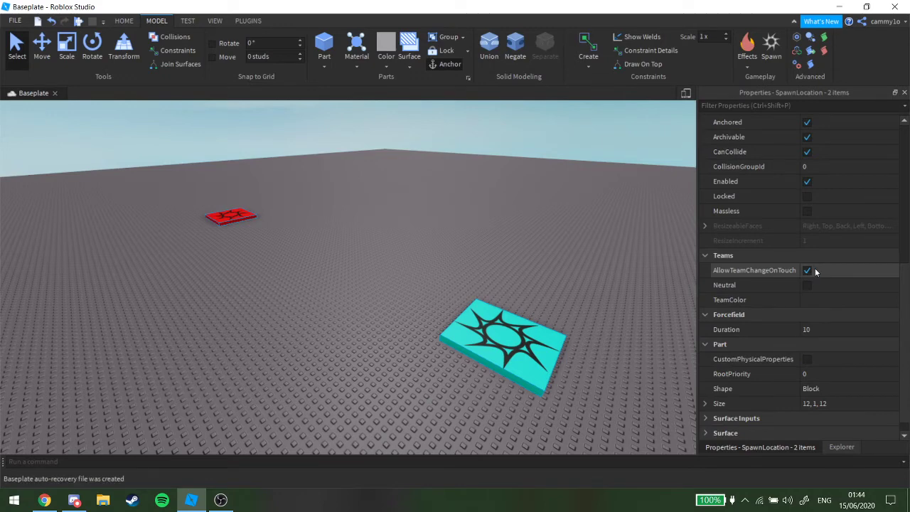
left_click(815, 271)
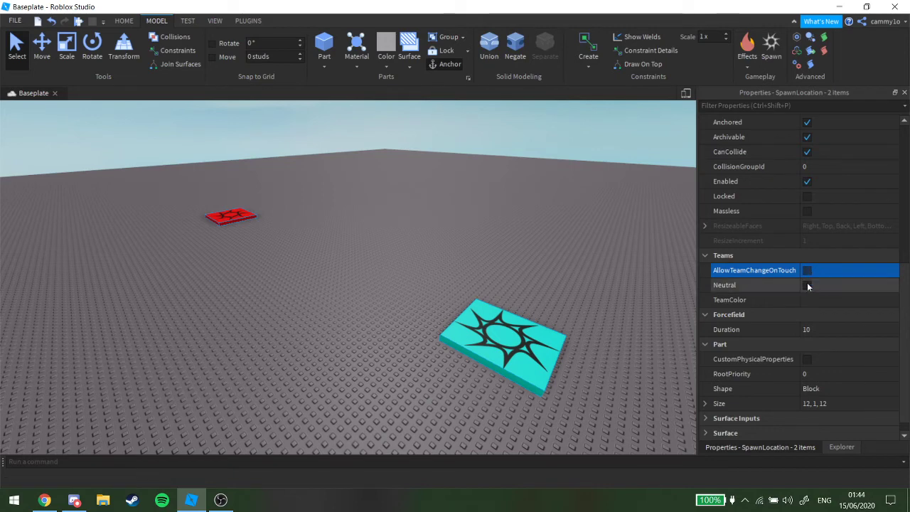
left_click(807, 270)
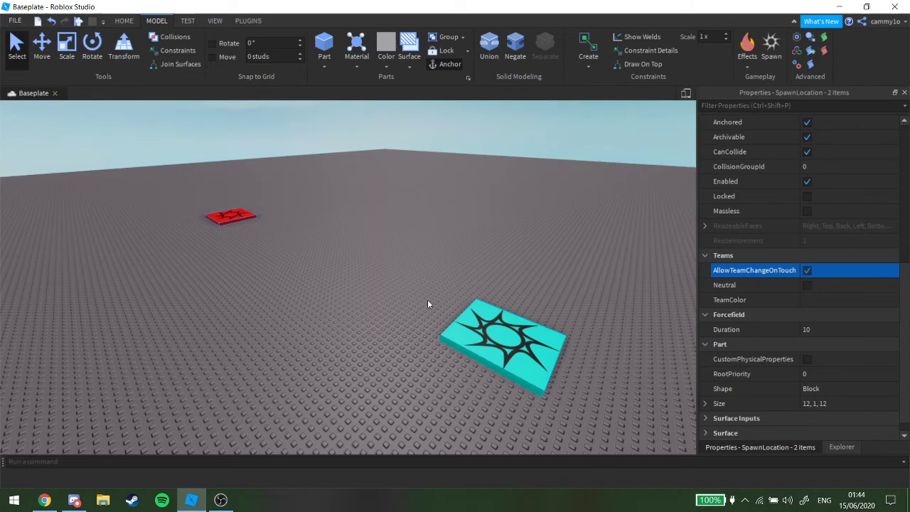
Check the team settings of the teal Team1 spawn location, including its TeamColor.
right_click_drag(427, 301, 396, 295)
left_click(397, 293)
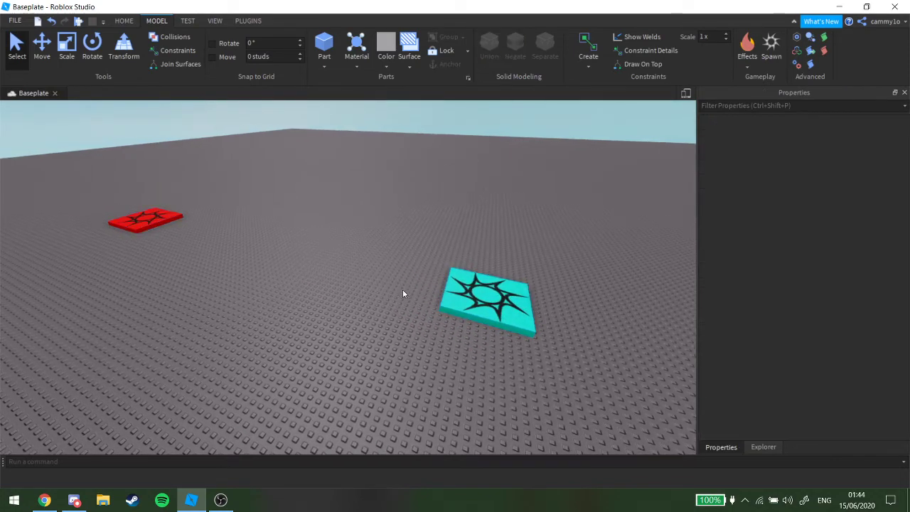
left_click(478, 284)
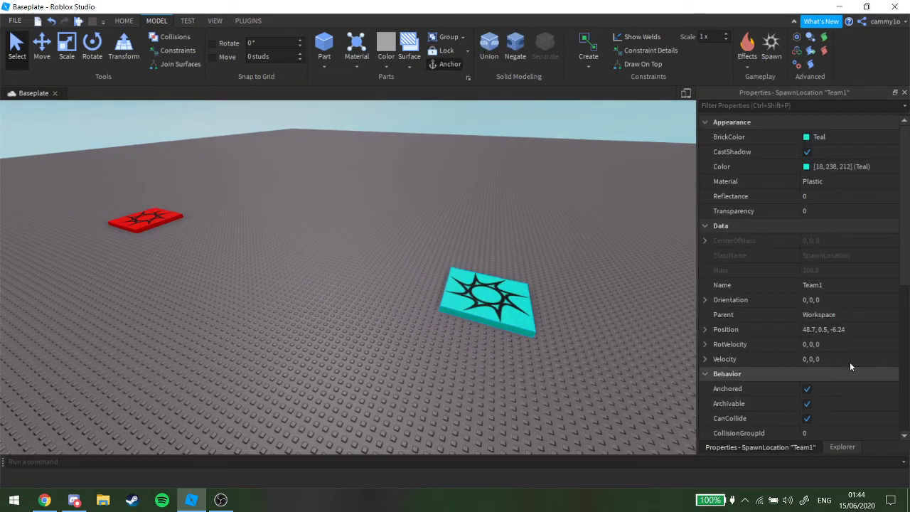
scroll(861, 341, "down", 10)
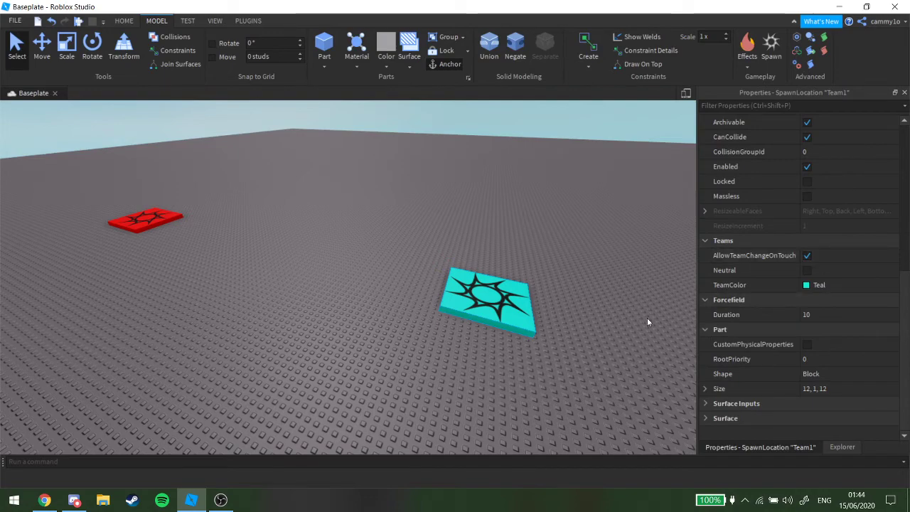
Deselect the Team1 spawn location and start a play test of the place.
left_click(598, 352)
key("a")
key("w")
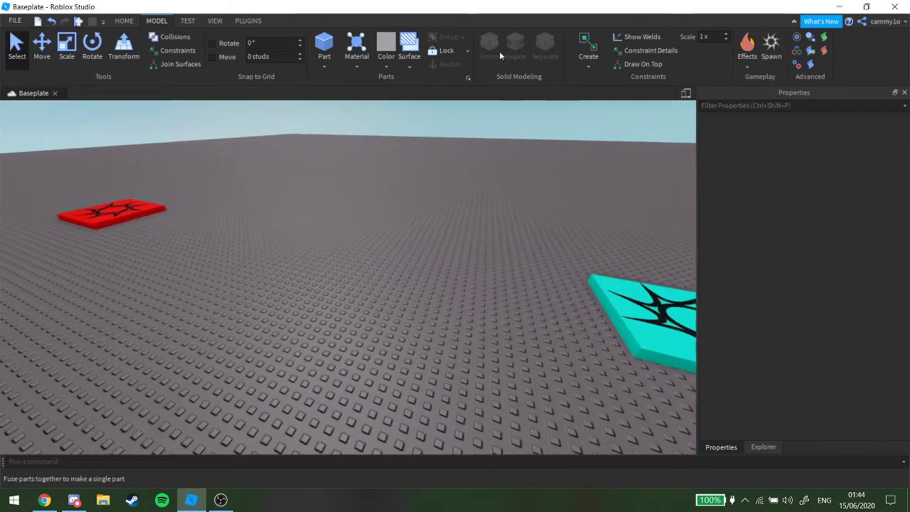
left_click(79, 23)
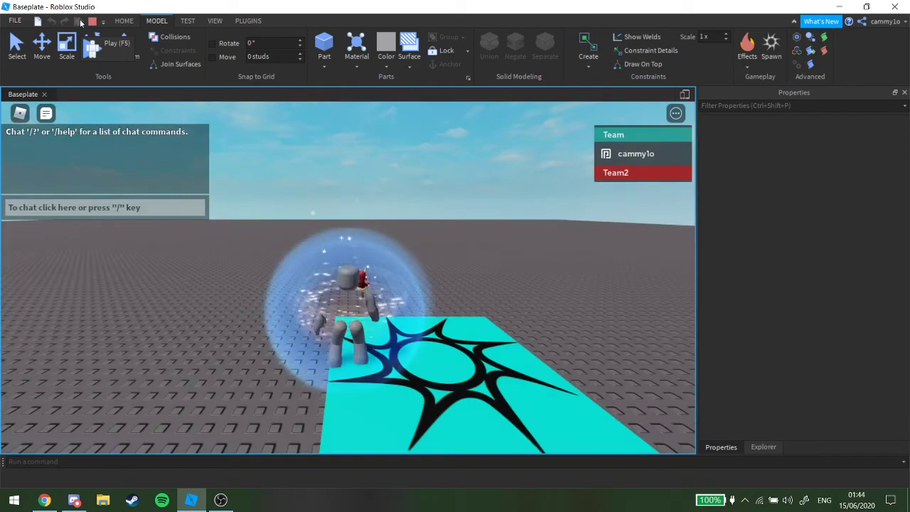
Walk the character from the teal spawn onto the red spawn location to test switching to Team2.
right_click_drag(523, 249, 523, 249)
key("d")
key("a")
key("w")
key("d")
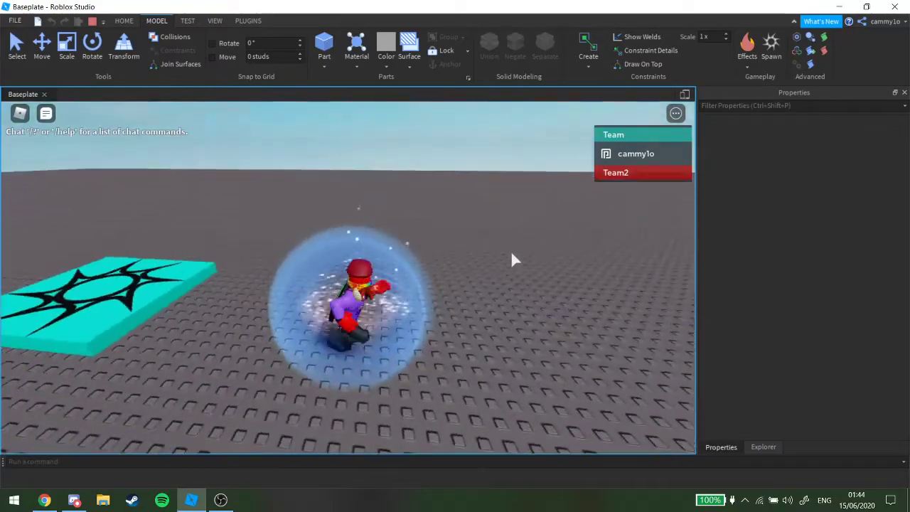
key("w")
right_click_drag(447, 338, 447, 339)
key("w")
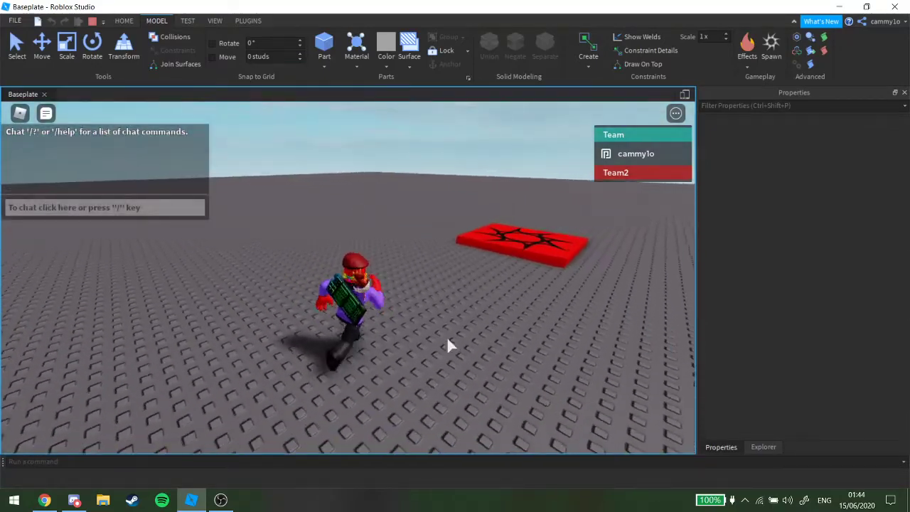
key("d")
key("w")
key("d")
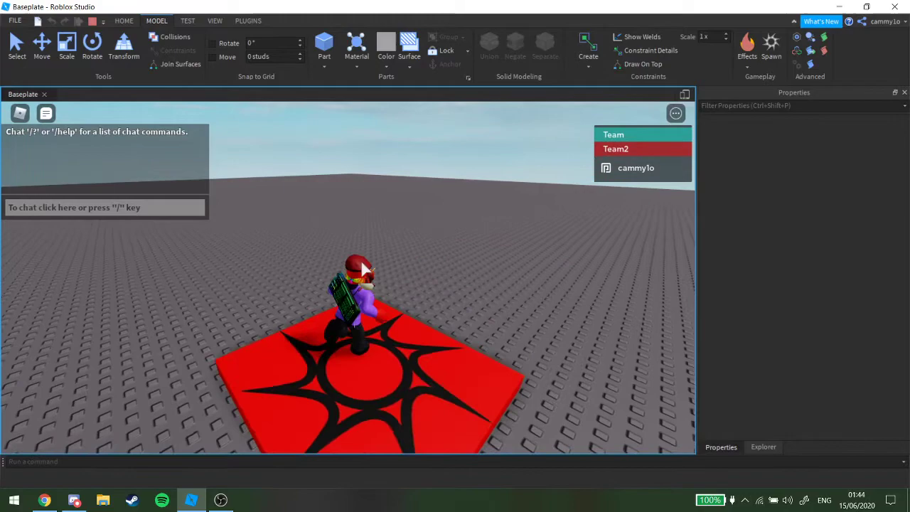
right_click_drag(360, 260, 327, 260)
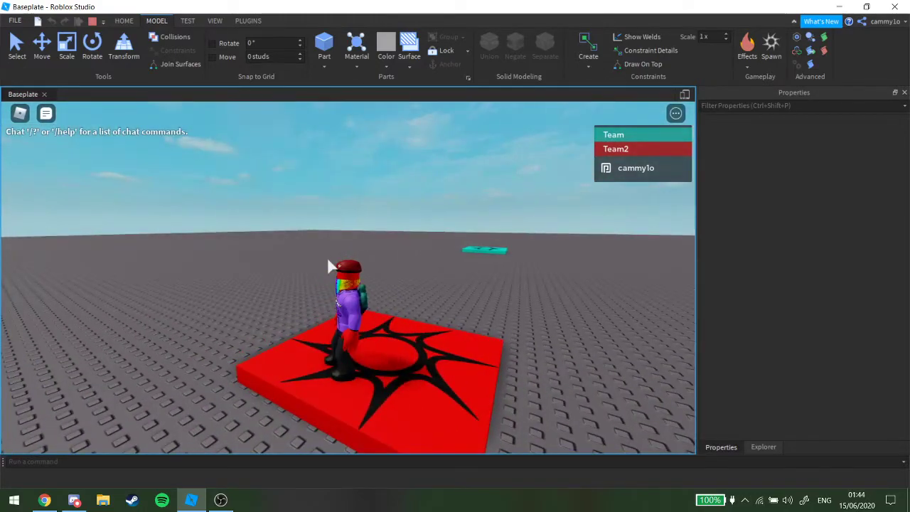
Reset the character to test which spawn location it respawns on.
mouse_move(20, 157)
left_click(21, 116)
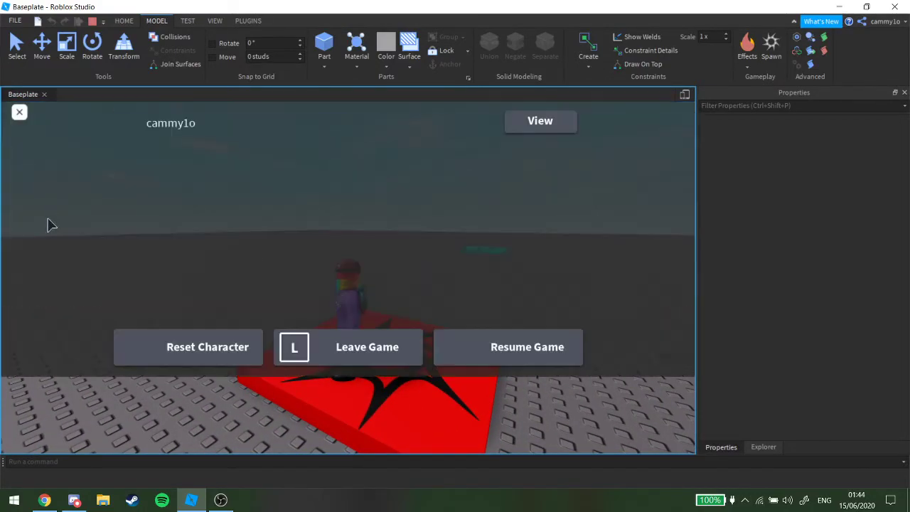
left_click(209, 422)
left_click(260, 322)
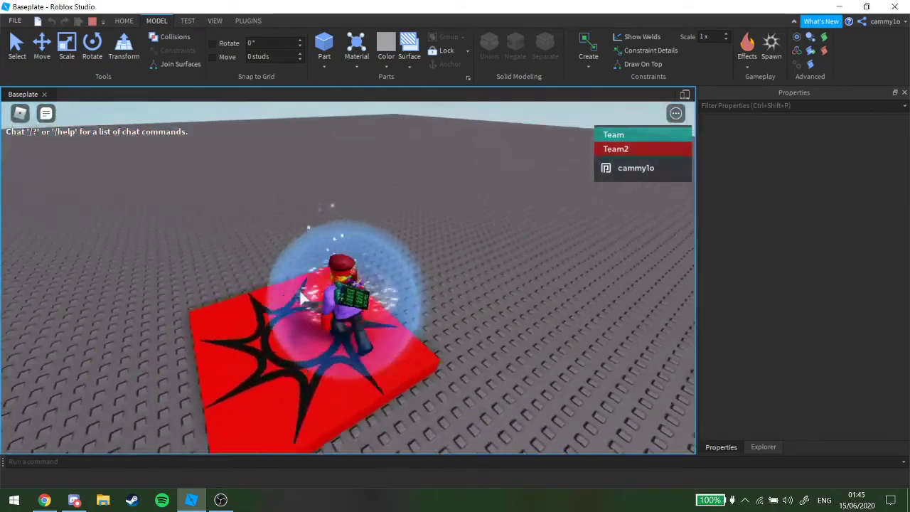
Walk the character off the red spawn to open ground with both team spawn locations in view.
key("w")
right_click_drag(301, 297, 300, 290)
key("space")
key("space")
scroll(300, 290, "down", 3)
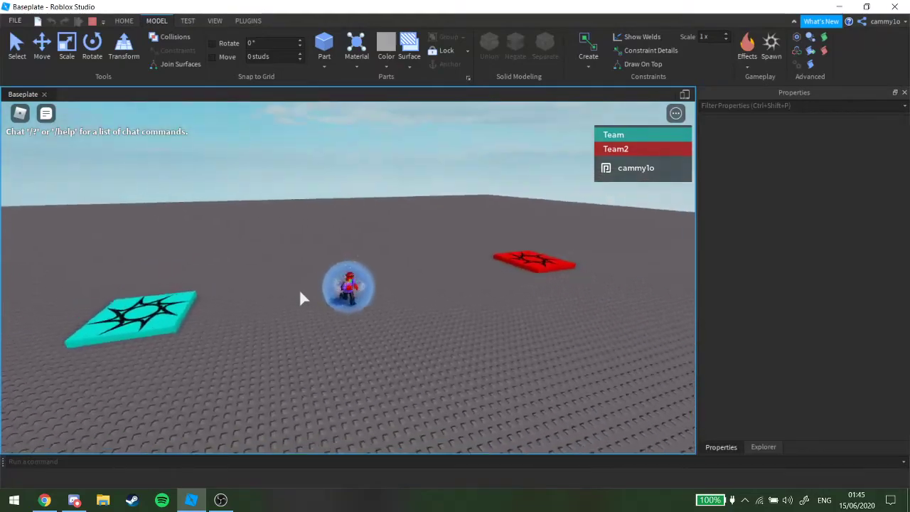
scroll(300, 290, "up", 3)
key("s")
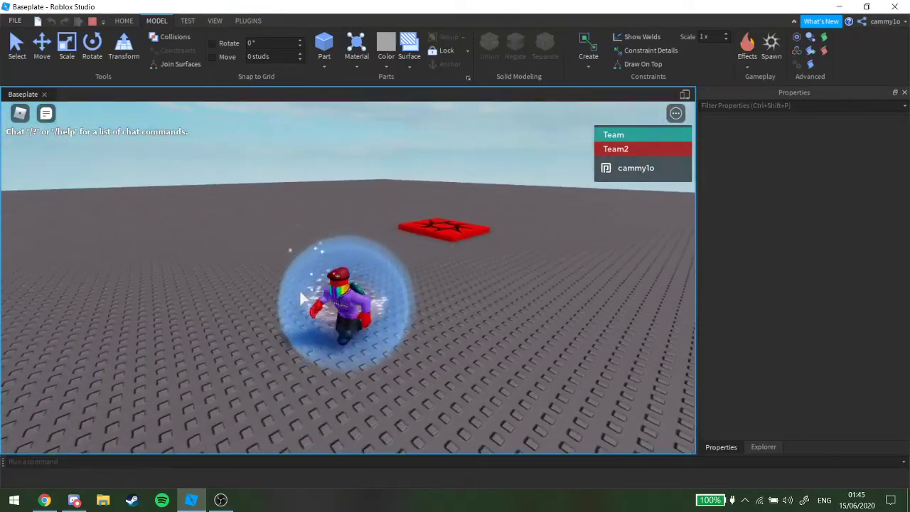
key("a")
key("s")
key("a")
key("s")
Try to make the character wave by sending /e emote commands in the game chat.
key("slash")
type("/e d")
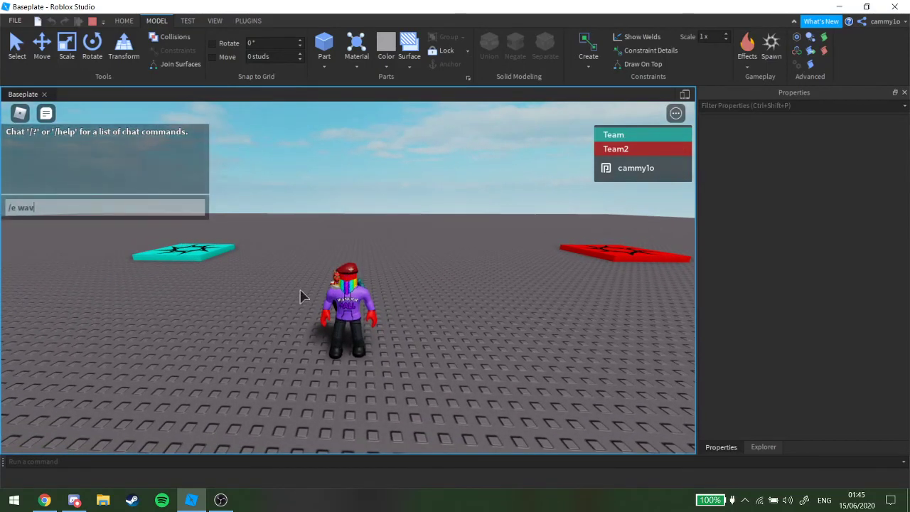
key("Return")
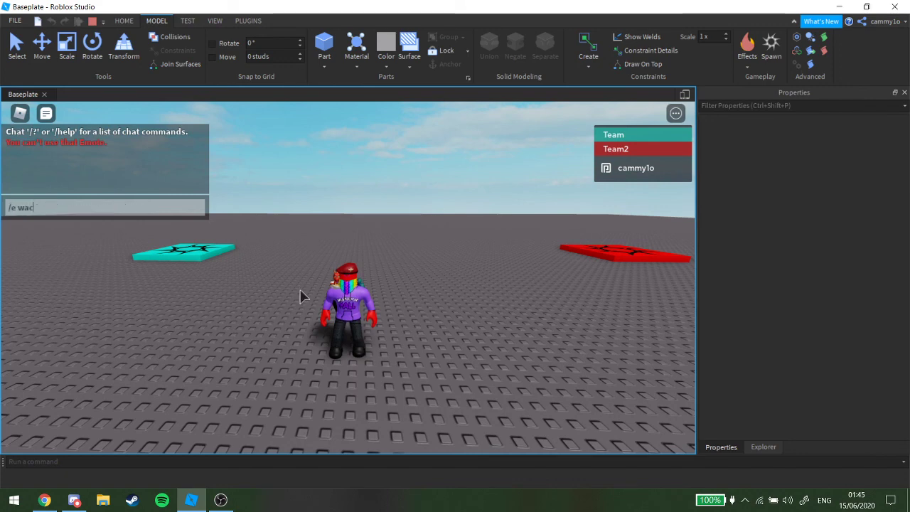
key("Return")
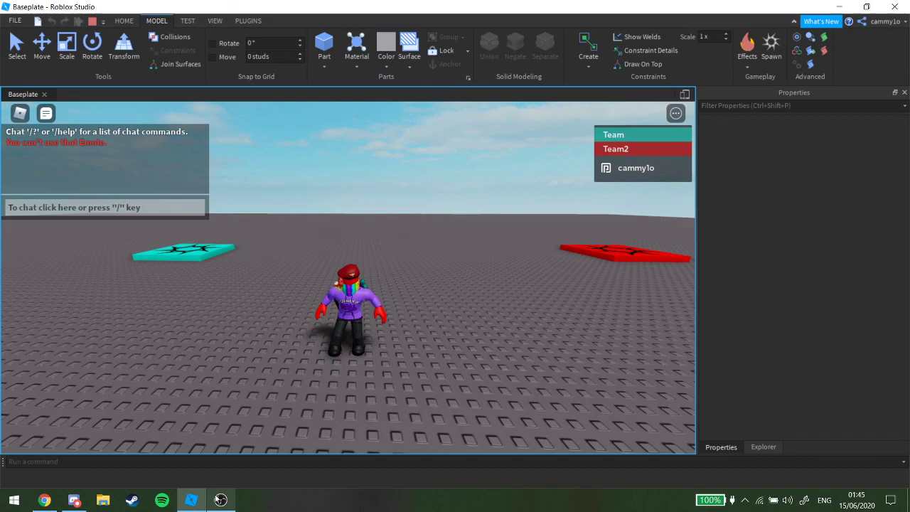